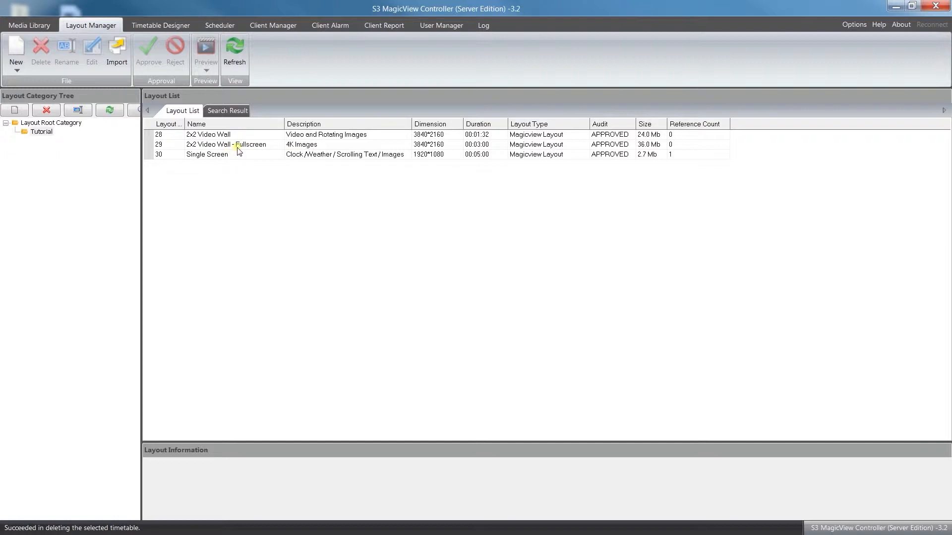
# Step: Create a new timetable in the Tutorial Video Wall category of the Timetable Designer
pyautogui.click(170, 28)
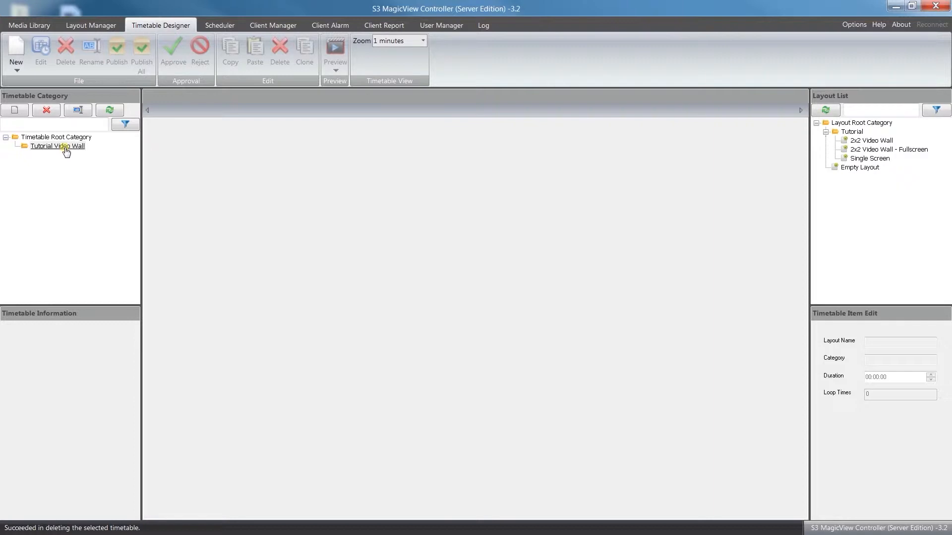
pyautogui.click(66, 147)
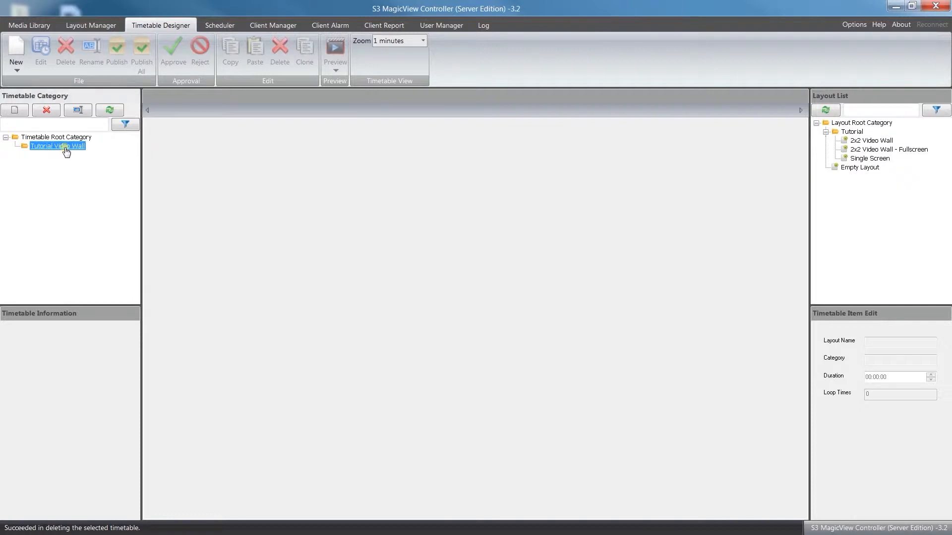
pyautogui.click(16, 50)
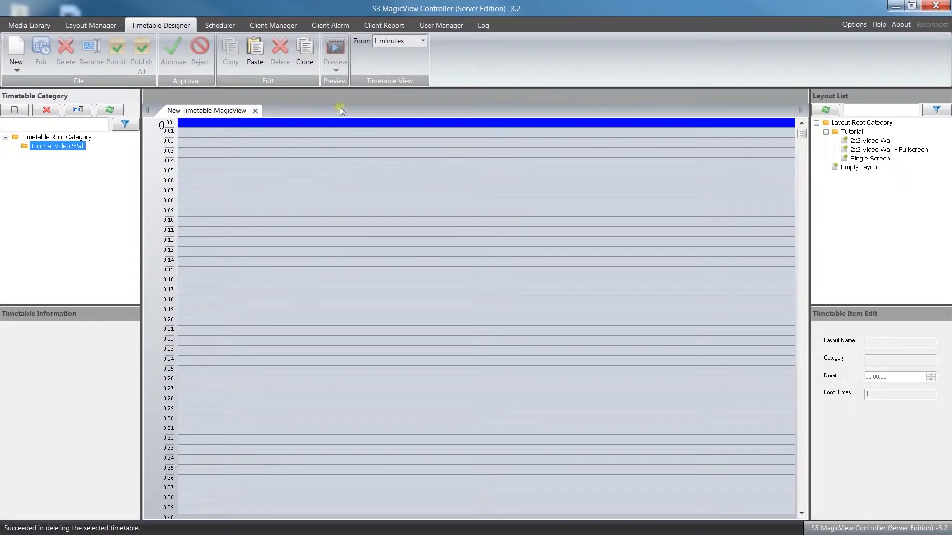
# Step: Try timetable zoom intervals of 15 minutes and 6 minutes on the new timetable
pyautogui.click(424, 41)
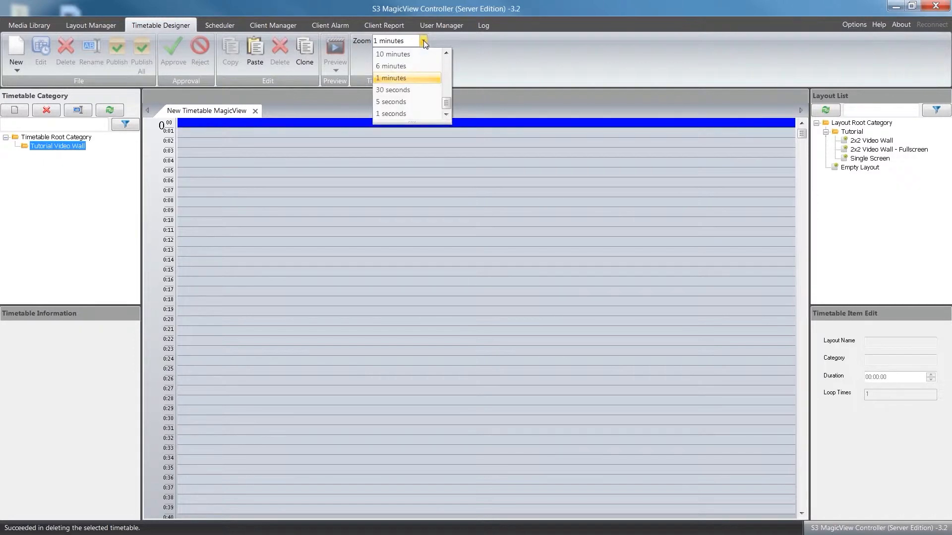
pyautogui.moveTo(448, 101); pyautogui.dragTo(448, 88)
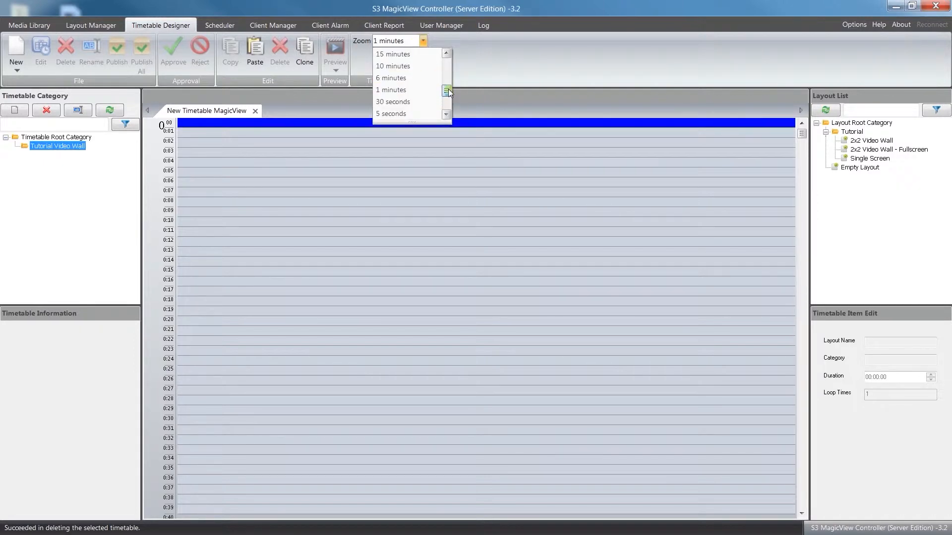
pyautogui.click(404, 54)
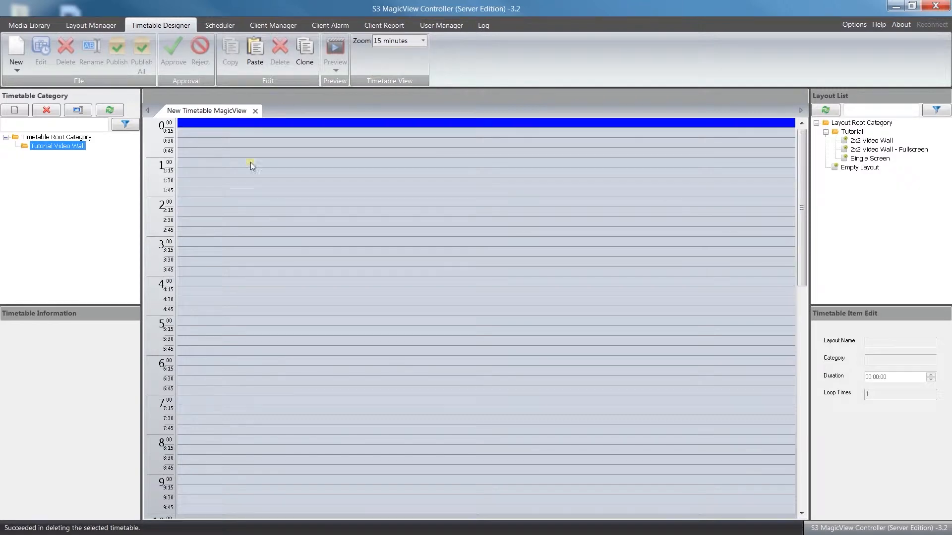
pyautogui.click(421, 39)
pyautogui.click(411, 75)
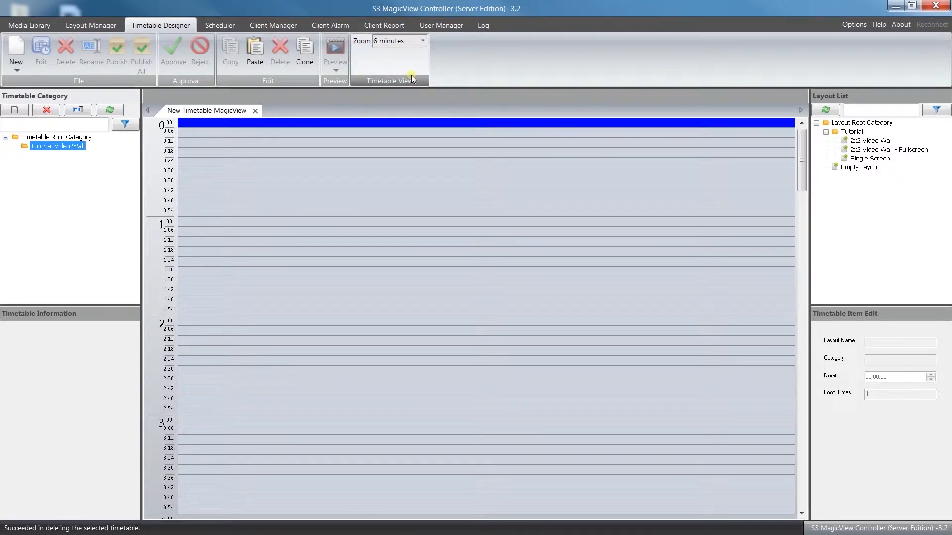
# Step: Add the 2x2 Video Wall - Fullscreen layout at 0:00 of the timetable and set the timetable zoom to 1 minutes
pyautogui.moveTo(859, 143)
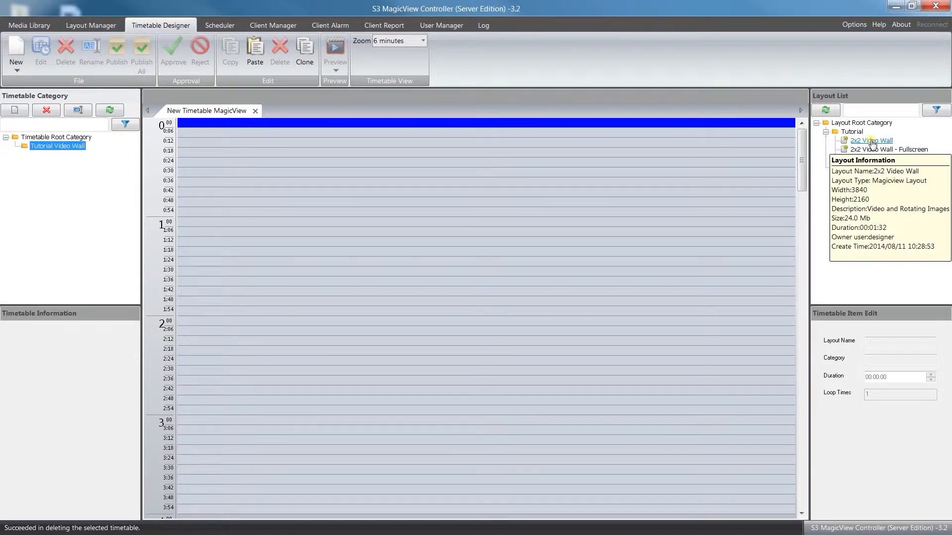
pyautogui.moveTo(884, 149); pyautogui.dragTo(417, 125)
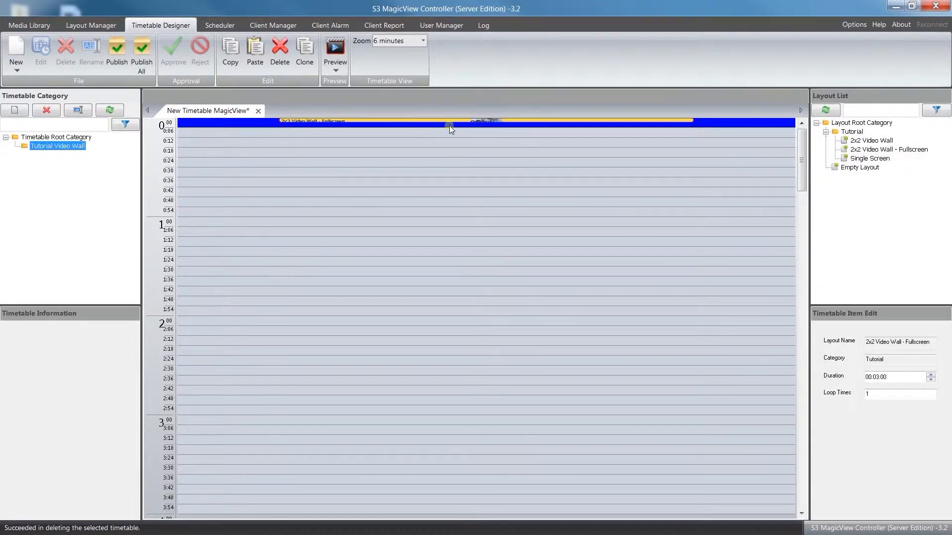
pyautogui.click(425, 44)
pyautogui.click(430, 78)
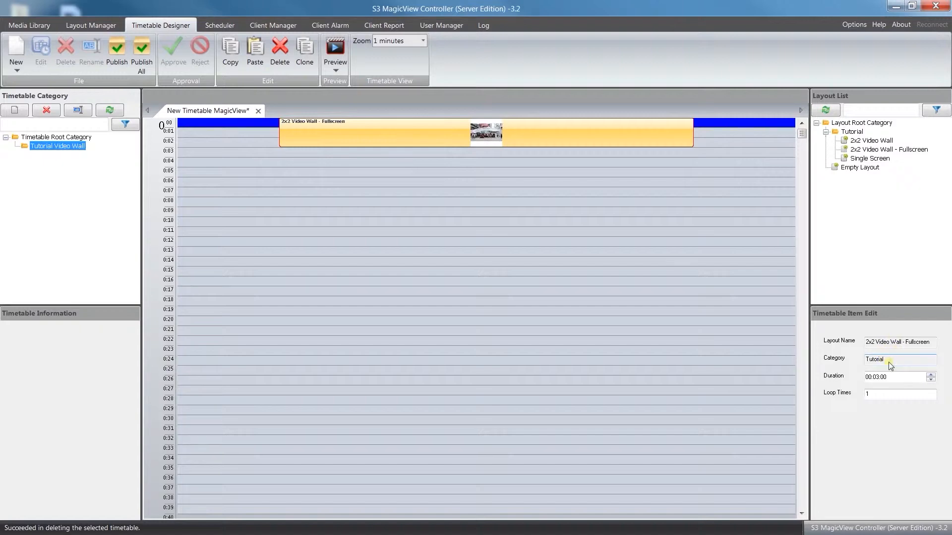
# Step: Try loop times of 2 and 4 on the fullscreen layout item and restore the value to 1
pyautogui.doubleClick(869, 395)
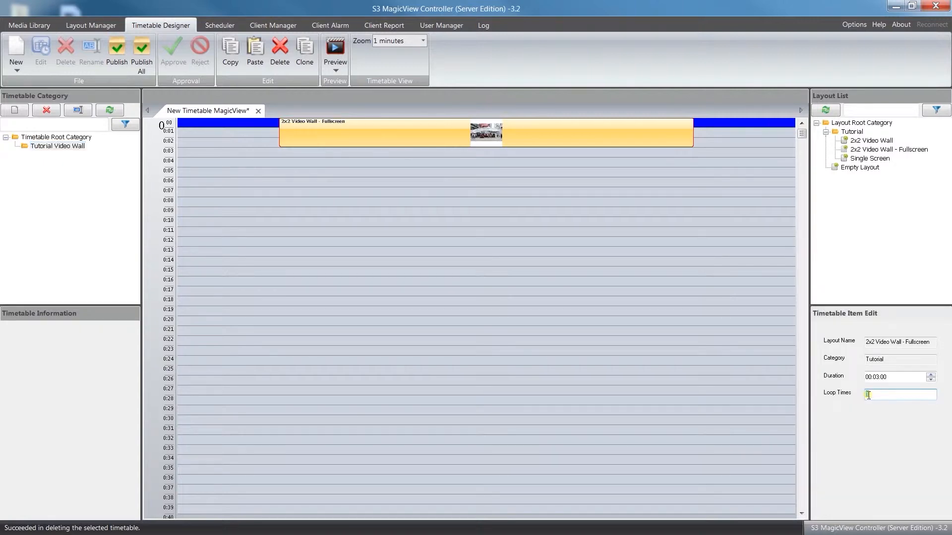
pyautogui.write('2')
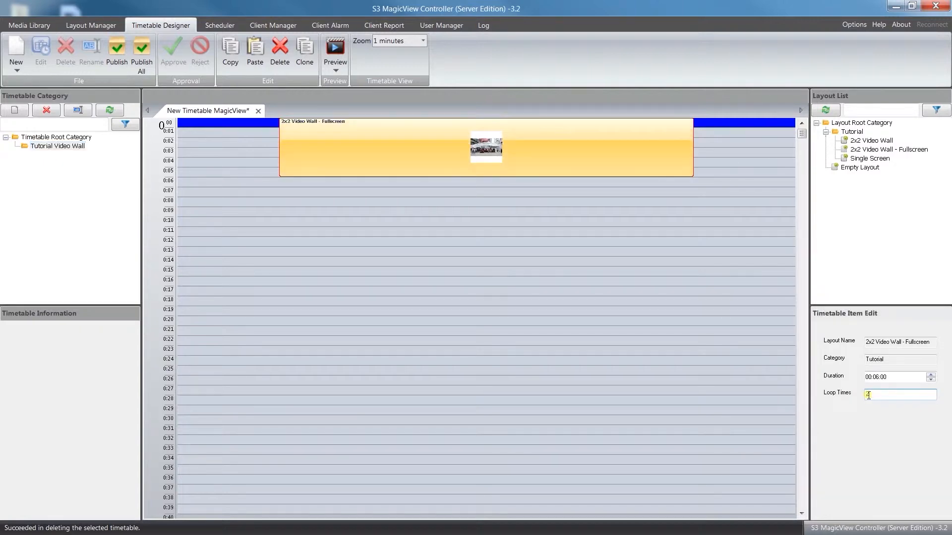
pyautogui.doubleClick(868, 395)
pyautogui.write('4')
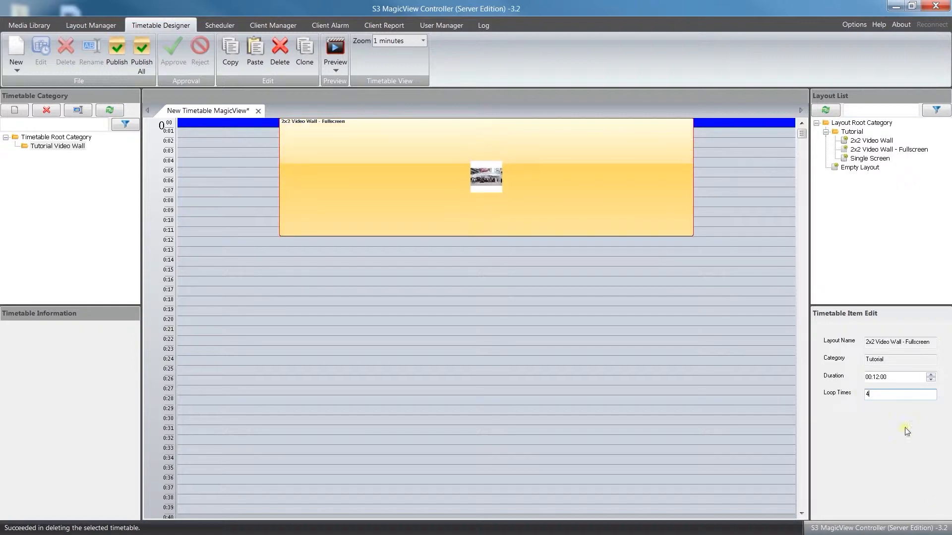
pyautogui.doubleClick(865, 395)
pyautogui.write('1')
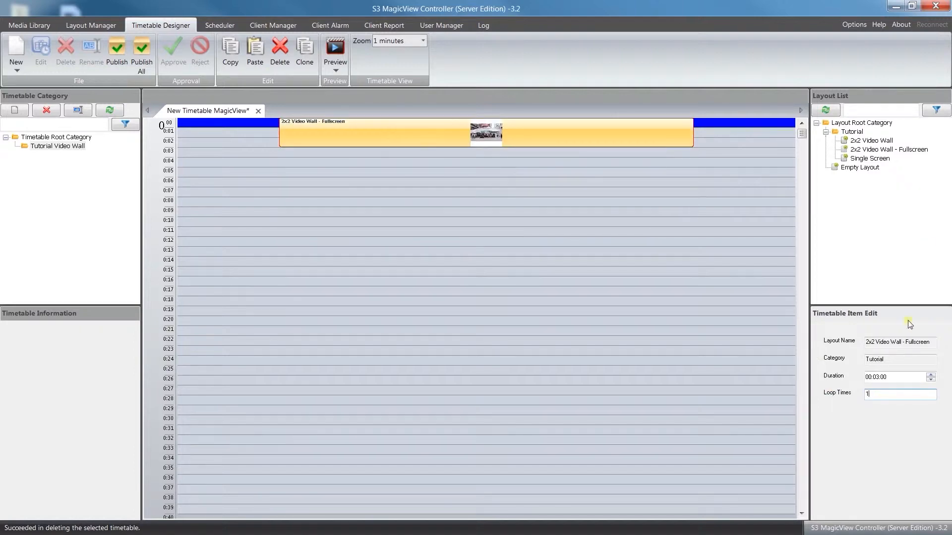
# Step: Add the 2x2 Video Wall layout directly after the fullscreen layout and publish the timetable as "2x2 Video Wall Timetable"
pyautogui.moveTo(901, 155)
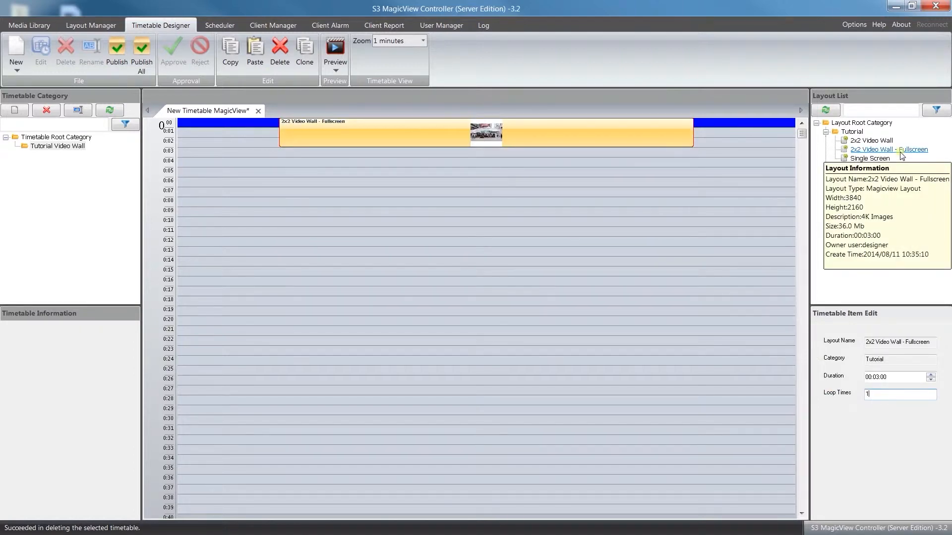
pyautogui.moveTo(875, 141); pyautogui.dragTo(459, 179)
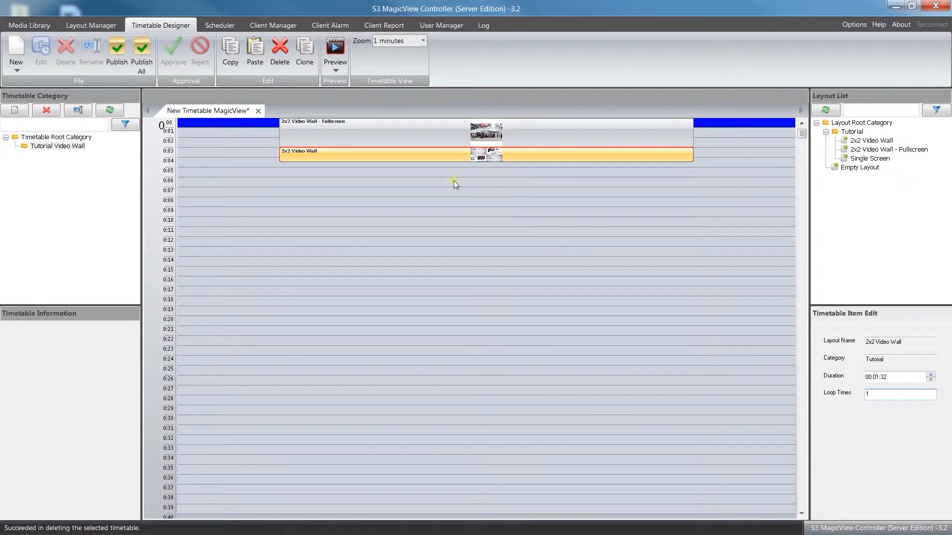
pyautogui.click(120, 46)
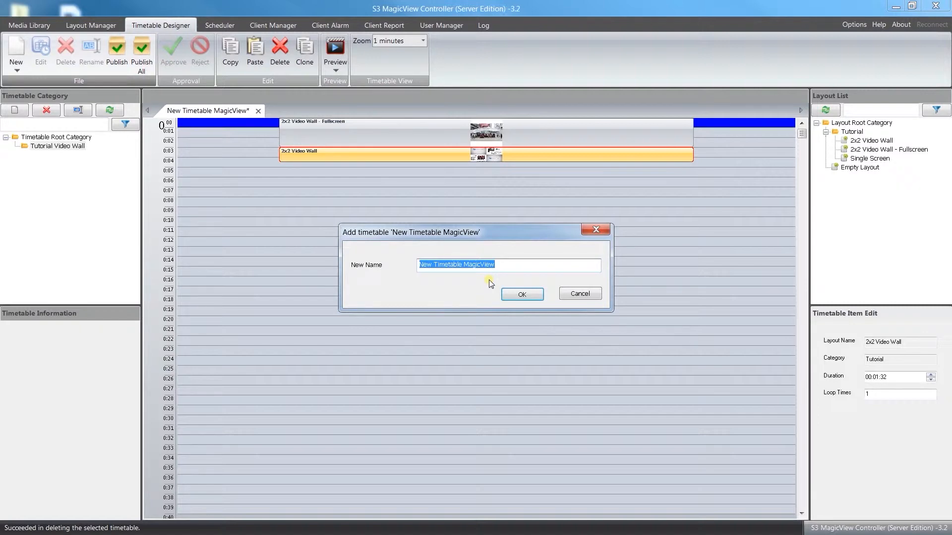
pyautogui.write('2x2')
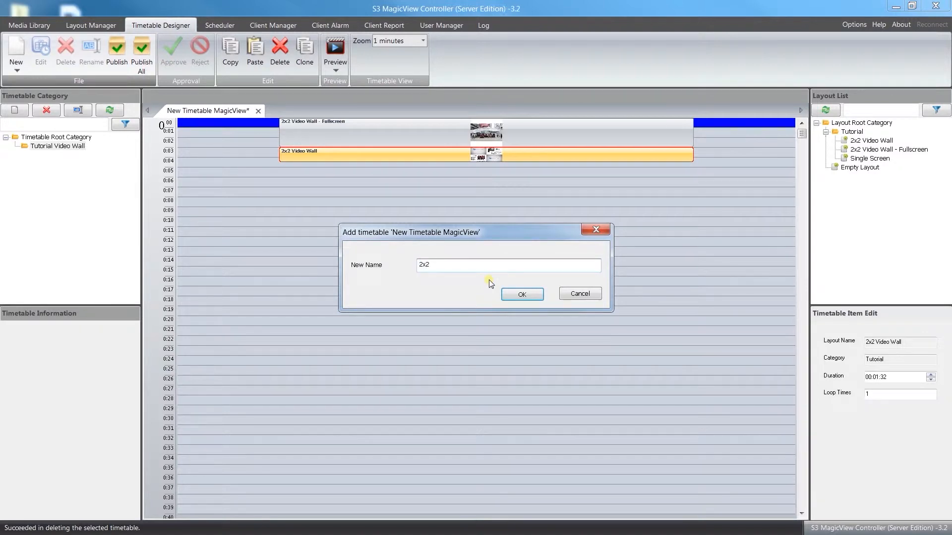
pyautogui.write(' Video Wall Timetable')
pyautogui.click(514, 297)
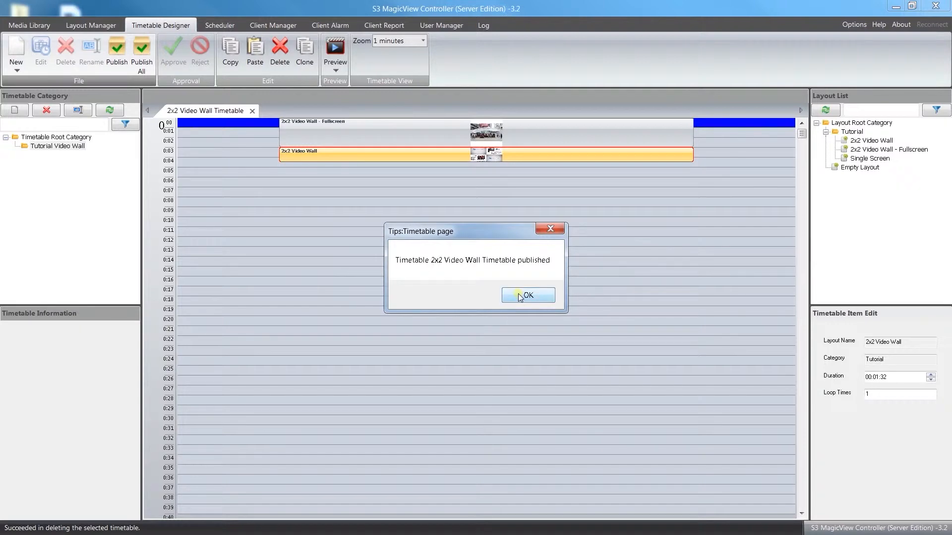
pyautogui.click(518, 295)
# Step: Open the schedule of the Video Wall Mini client group in the Scheduler
pyautogui.click(216, 26)
pyautogui.click(181, 27)
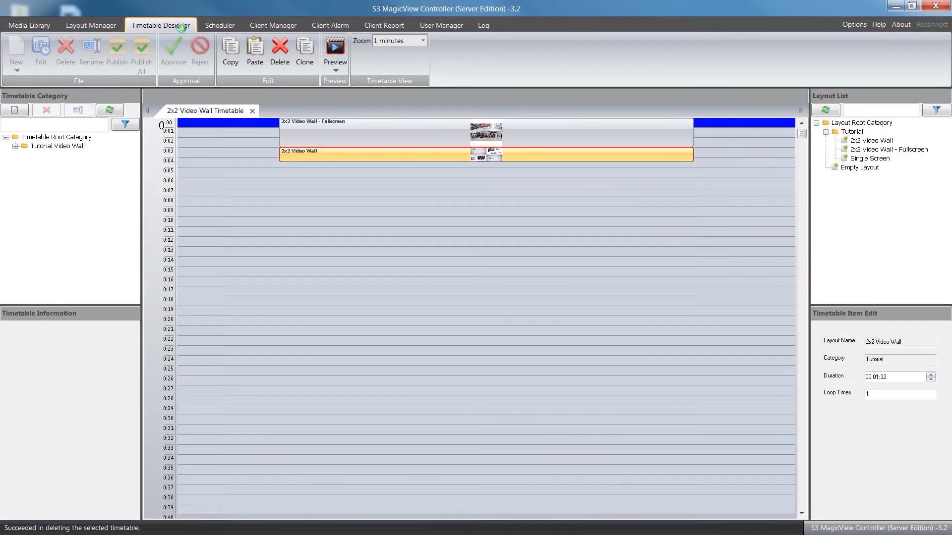
pyautogui.click(212, 26)
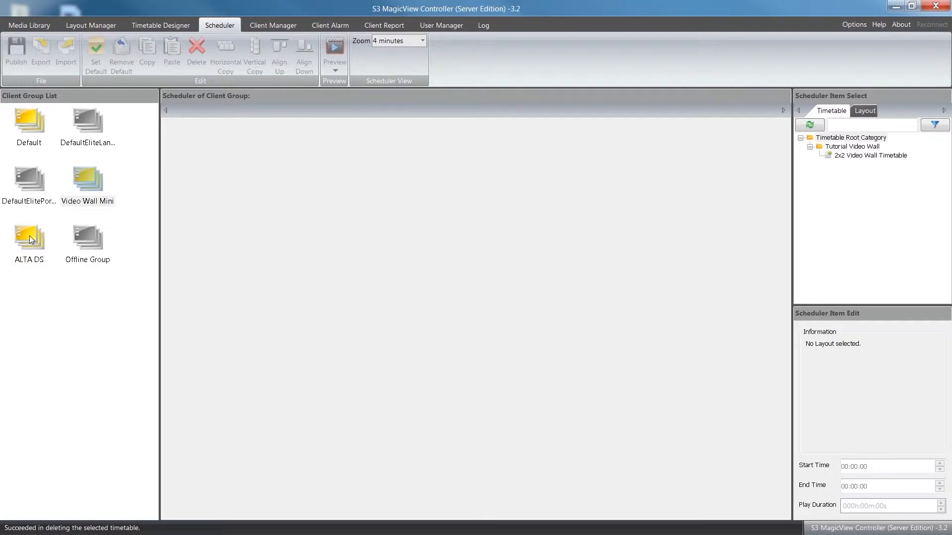
pyautogui.doubleClick(87, 177)
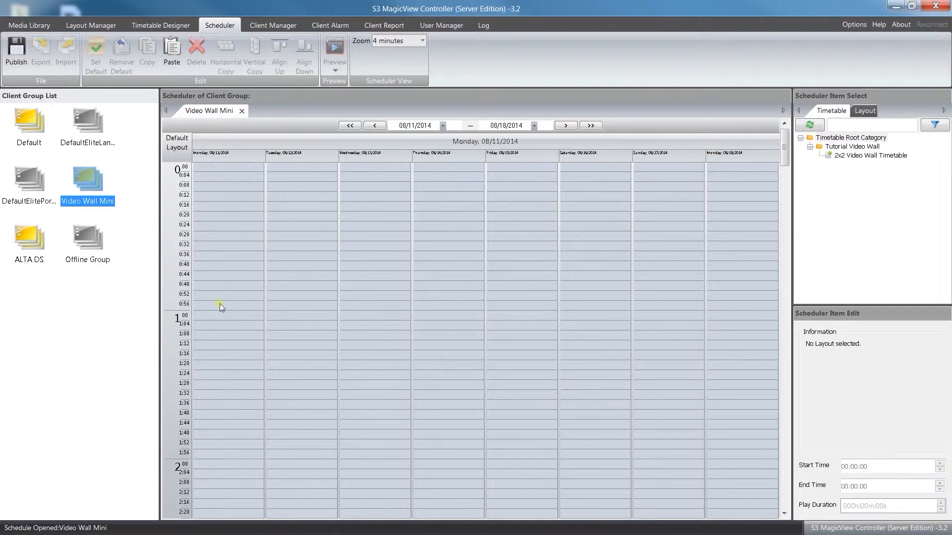
# Step: Set the schedule's zoom interval to 15 minutes
pyautogui.click(423, 42)
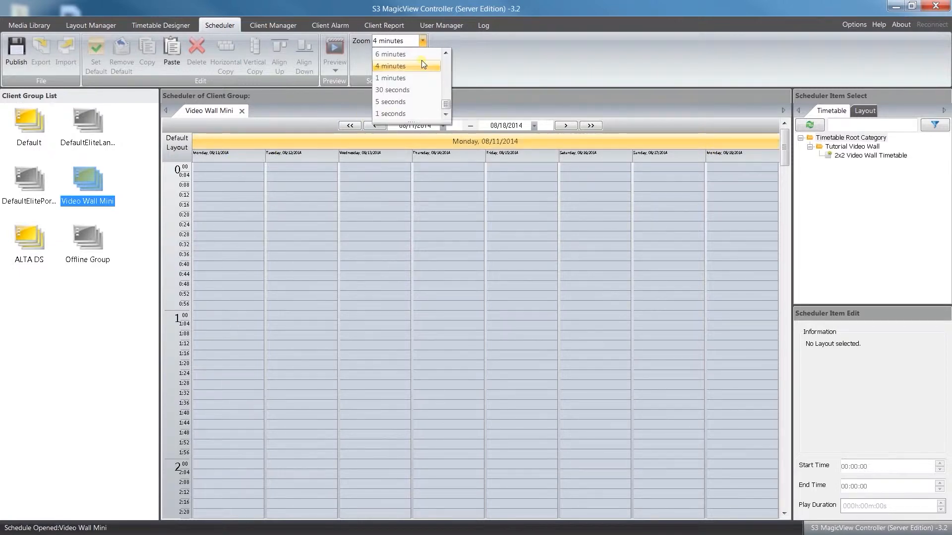
pyautogui.moveTo(446, 90); pyautogui.dragTo(447, 76)
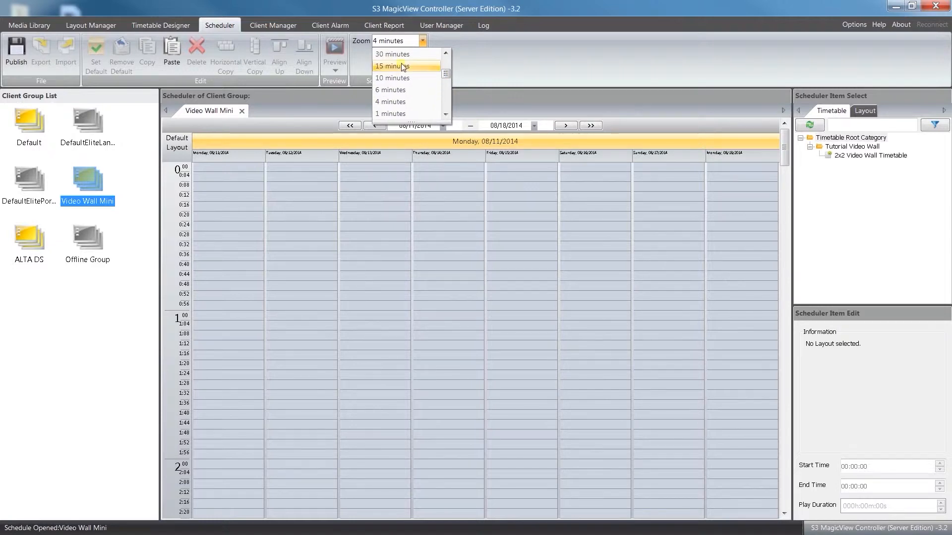
pyautogui.click(403, 66)
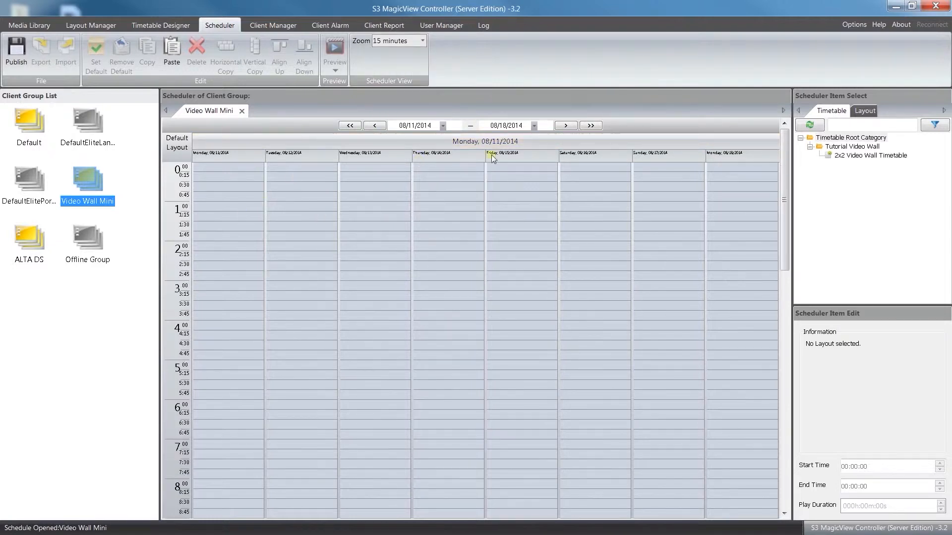
# Step: Browse the Video Wall Mini schedule forwards and backwards through its dates, returning to the range 08/11/2014 to 08/18/2014
pyautogui.click(566, 126)
pyautogui.click(566, 126)
pyautogui.click(375, 126)
pyautogui.click(374, 125)
pyautogui.click(350, 126)
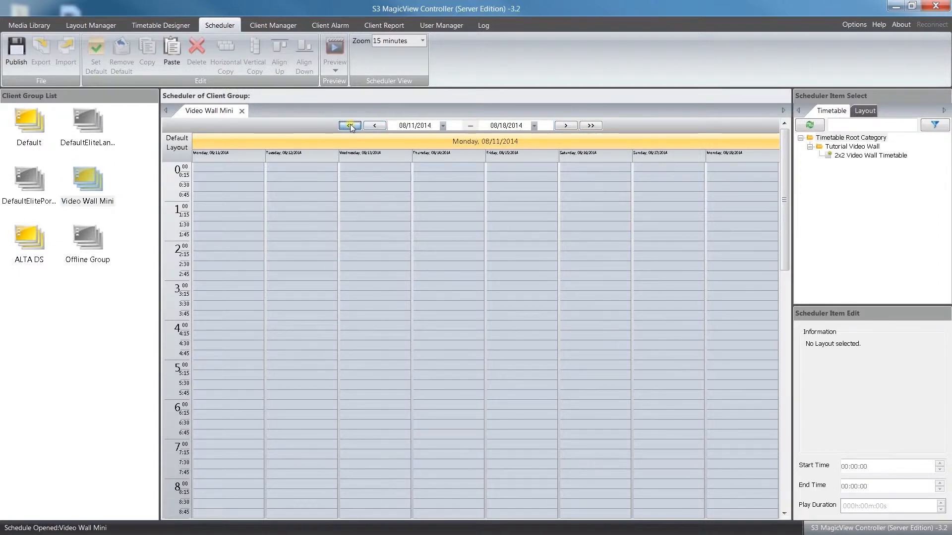
pyautogui.click(590, 126)
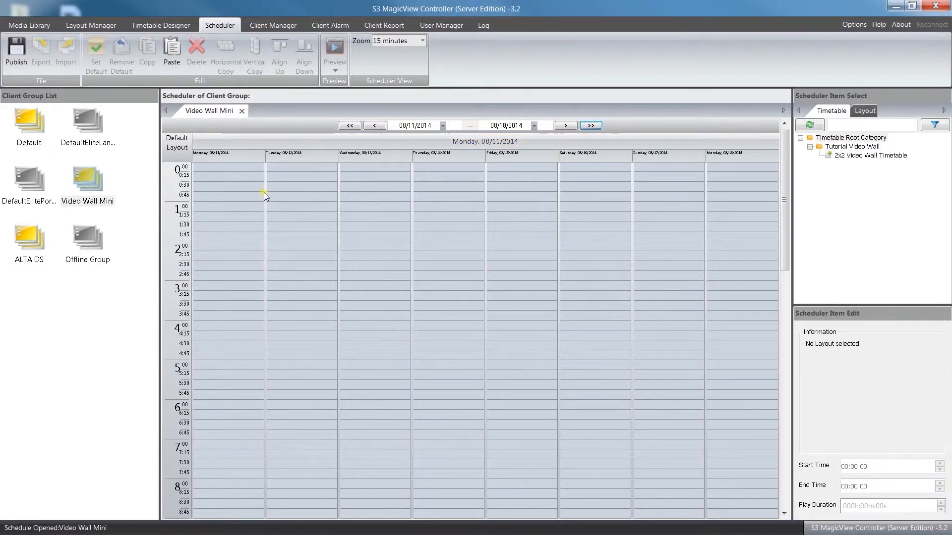
# Step: Assign the 2x2 Video Wall layout as the default layout of the Video Wall Mini schedule, and remove that default again
pyautogui.click(858, 110)
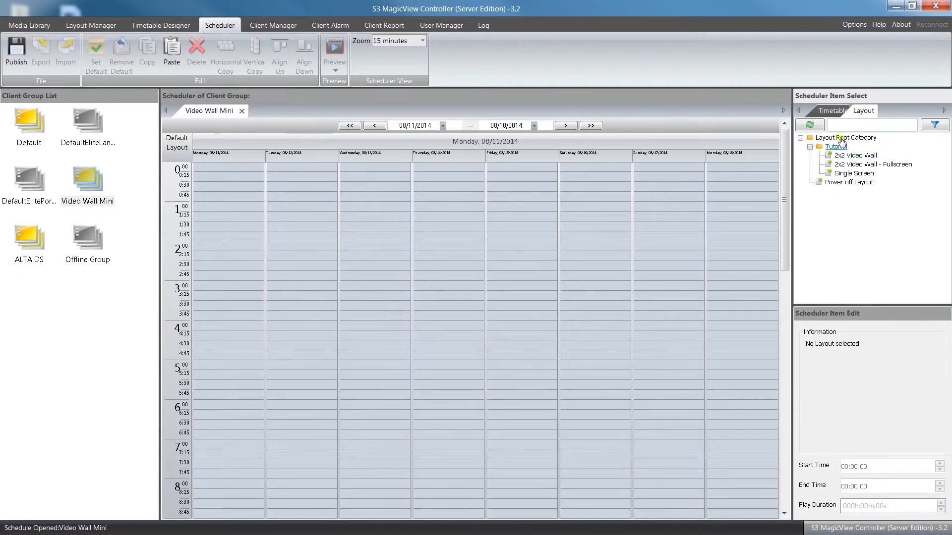
pyautogui.moveTo(857, 165)
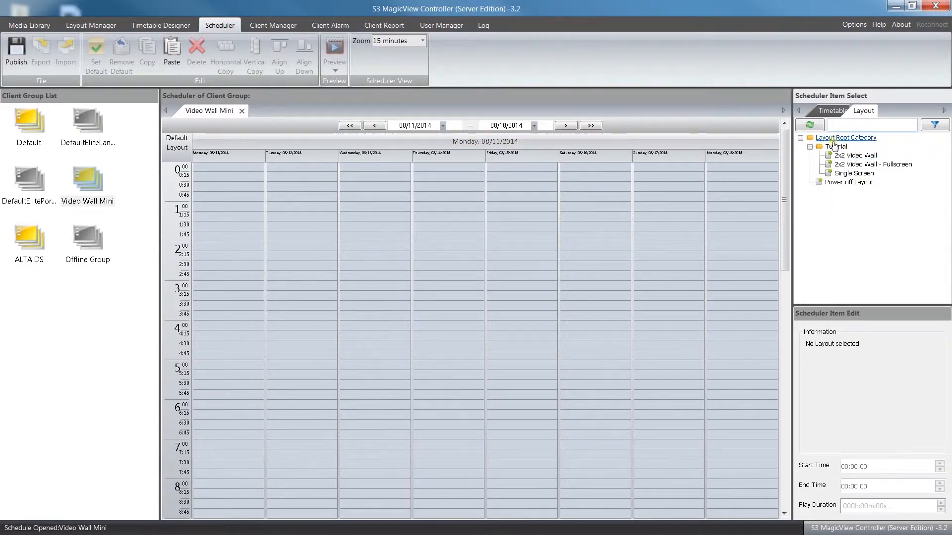
pyautogui.click(827, 112)
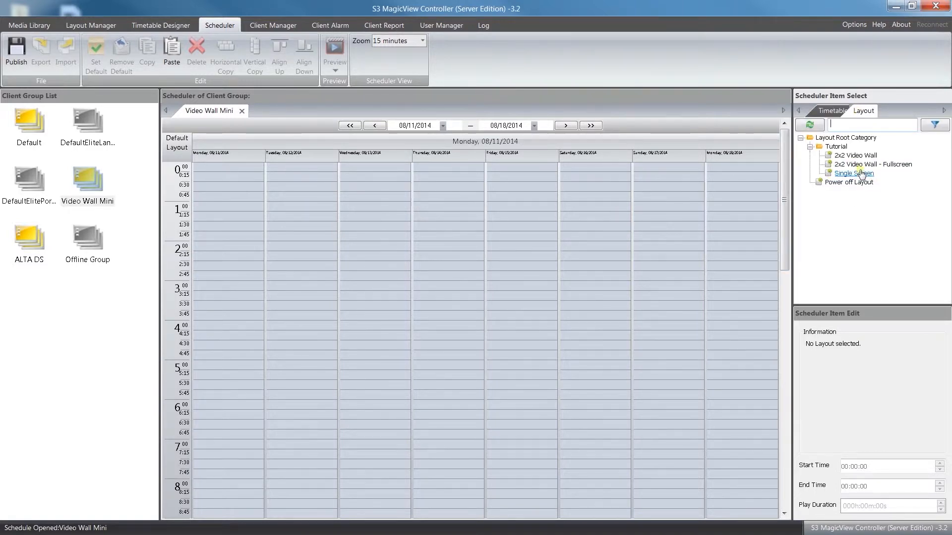
pyautogui.moveTo(837, 157)
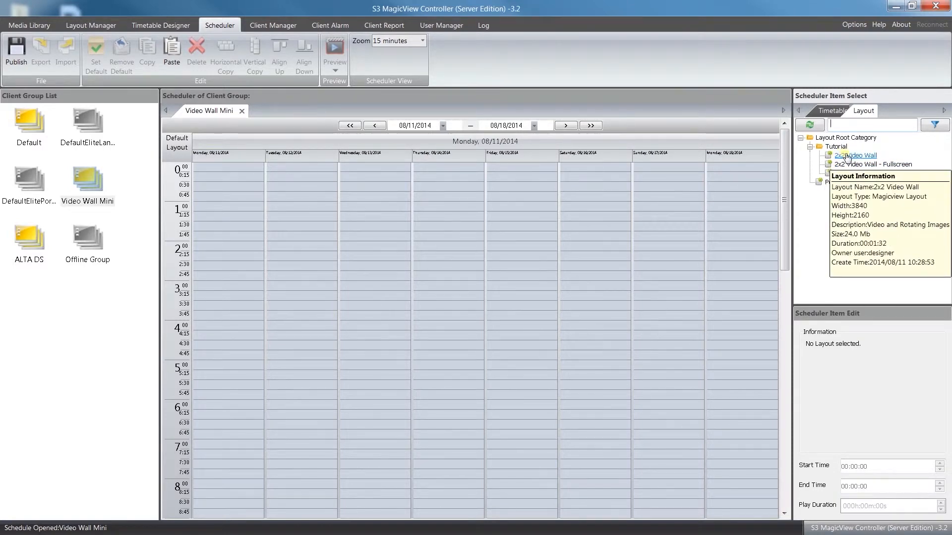
pyautogui.click(851, 157)
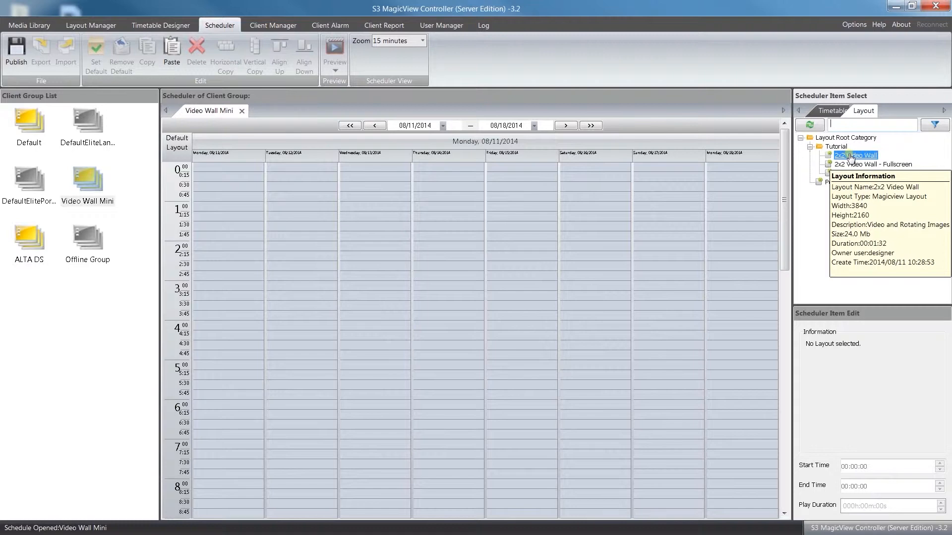
pyautogui.moveTo(851, 158); pyautogui.dragTo(173, 147)
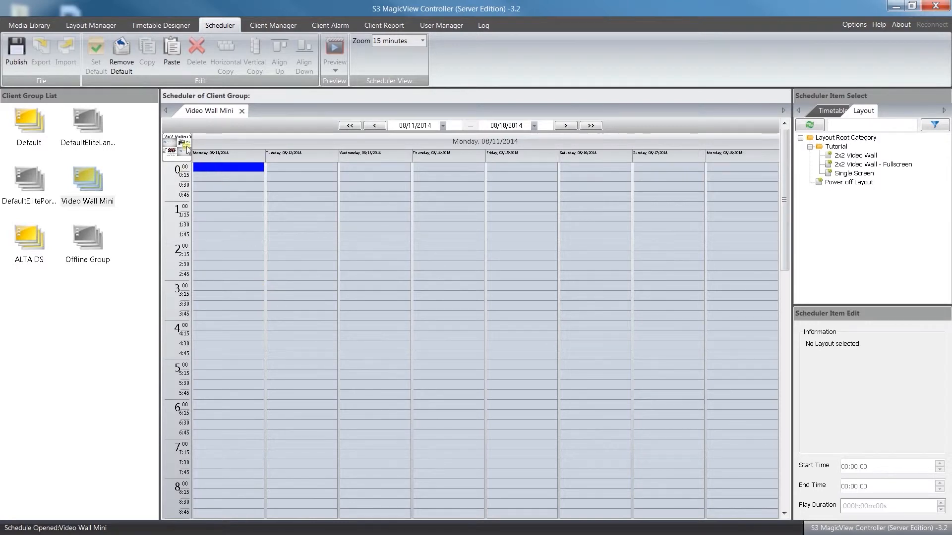
pyautogui.click(124, 53)
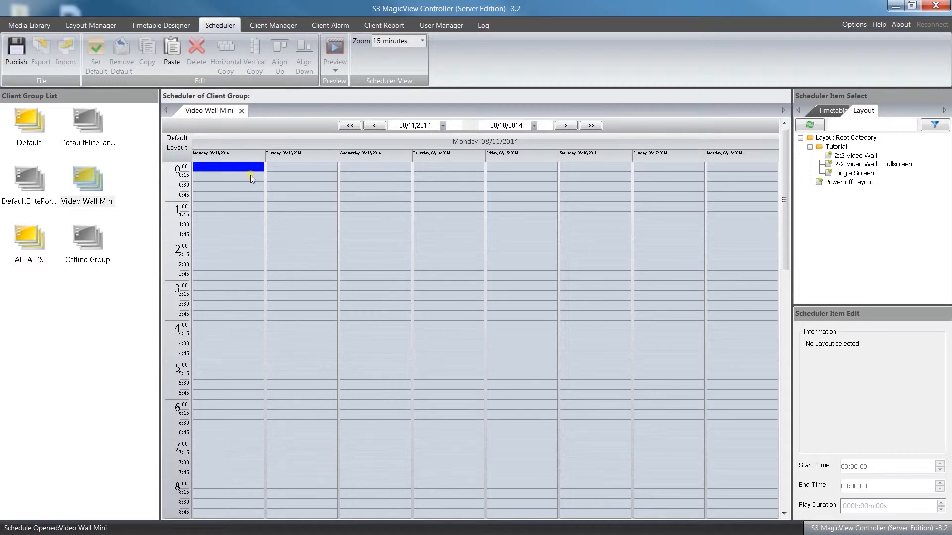
# Step: Schedule the 2x2 Video Wall layout at about 1:30 on Monday, 08/11/2014
pyautogui.moveTo(849, 155); pyautogui.dragTo(229, 222)
pyautogui.click(228, 224)
pyautogui.click(231, 298)
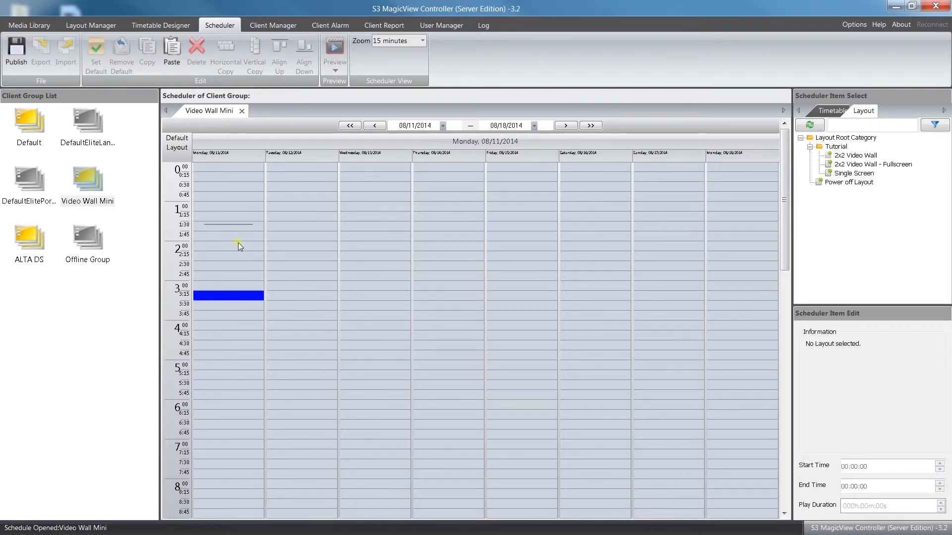
# Step: Set the schedule's zoom interval to 1 minute and bring the start of the day into view
pyautogui.click(416, 41)
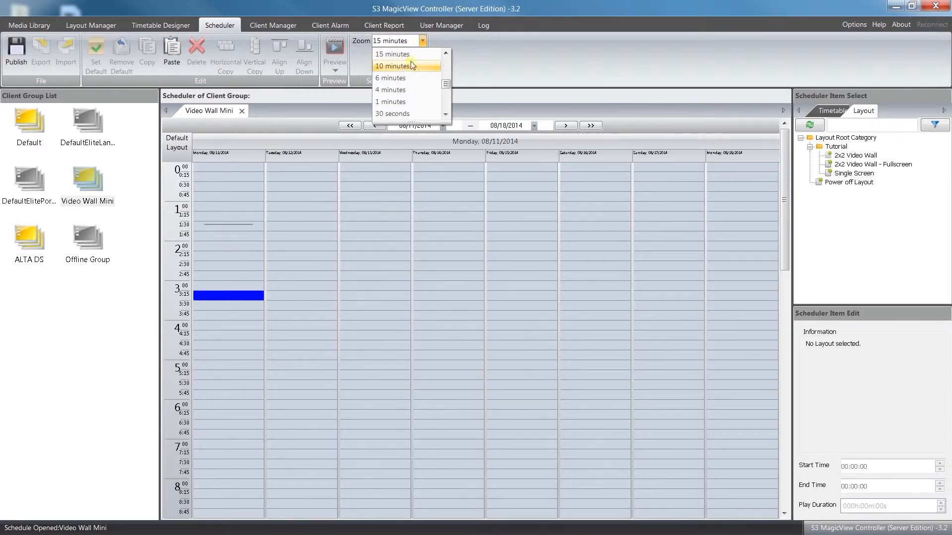
pyautogui.click(415, 106)
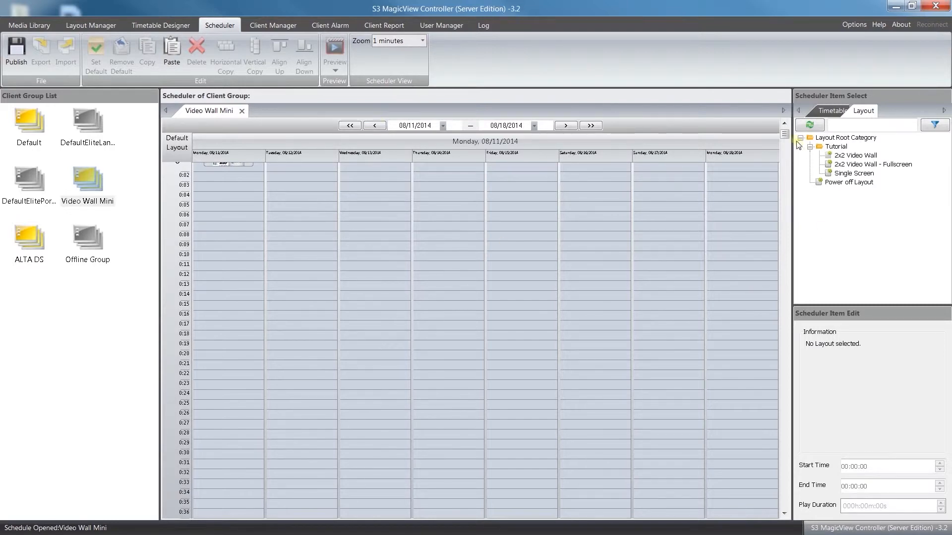
pyautogui.click(784, 123)
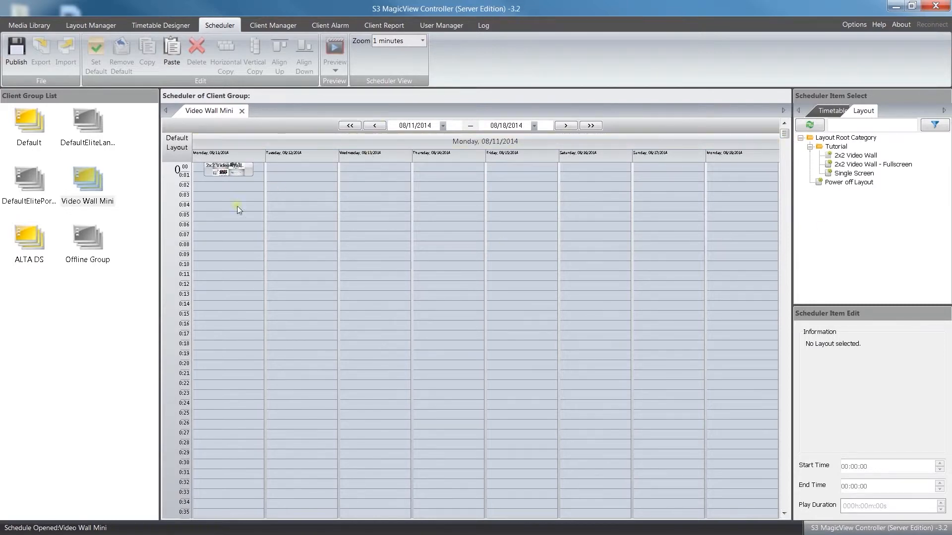
# Step: Extend Monday's 2x2 Video Wall layout to a play duration of 11m 51s and move it to start at 00:04:30
pyautogui.click(231, 175)
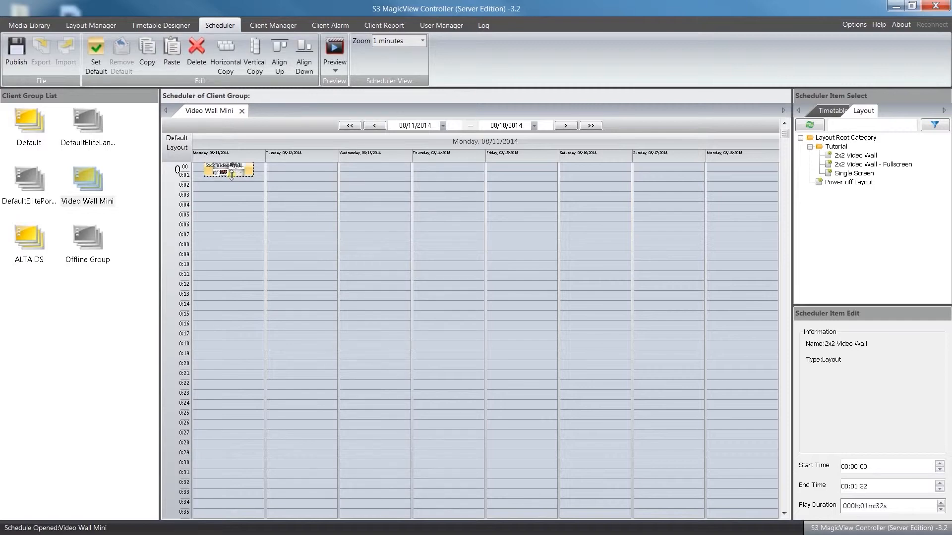
pyautogui.moveTo(232, 175); pyautogui.dragTo(228, 278)
pyautogui.click(228, 286)
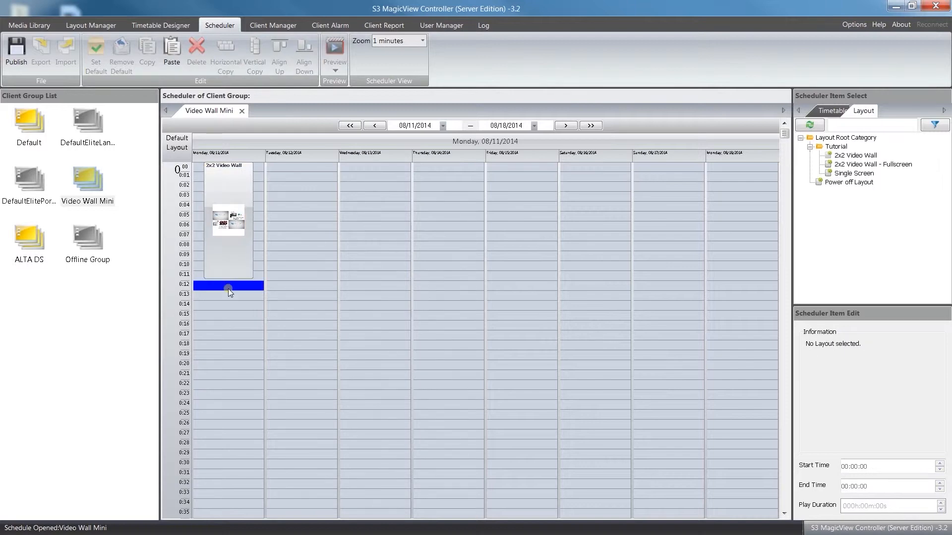
pyautogui.click(261, 221)
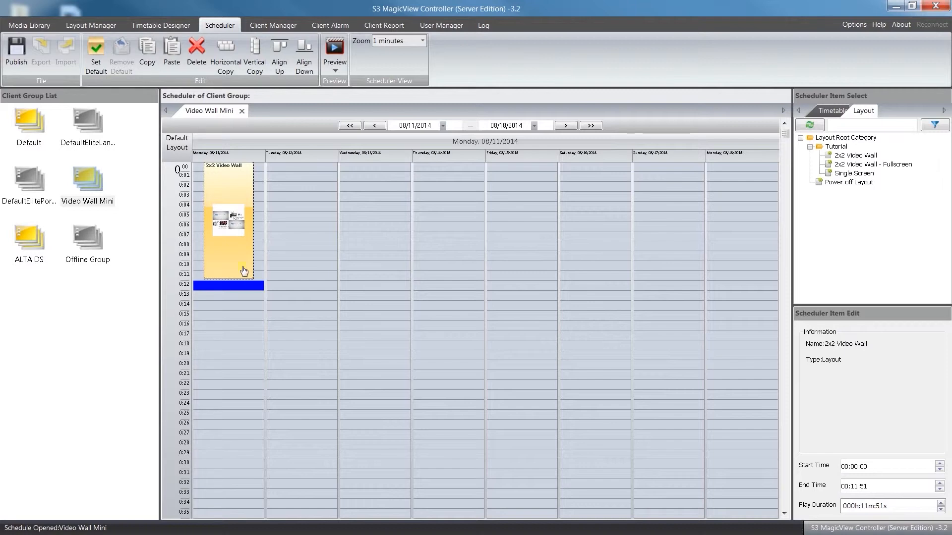
pyautogui.moveTo(243, 280); pyautogui.dragTo(247, 323)
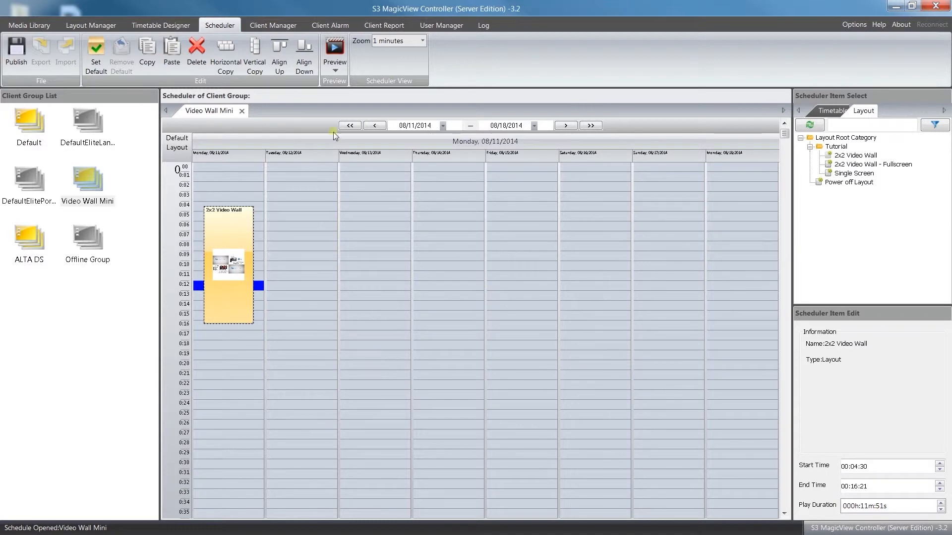
# Step: Copy the 2x2 Video Wall layout horizontally from 8/11/2014 to 8/15/2014 for Monday through Friday
pyautogui.click(227, 49)
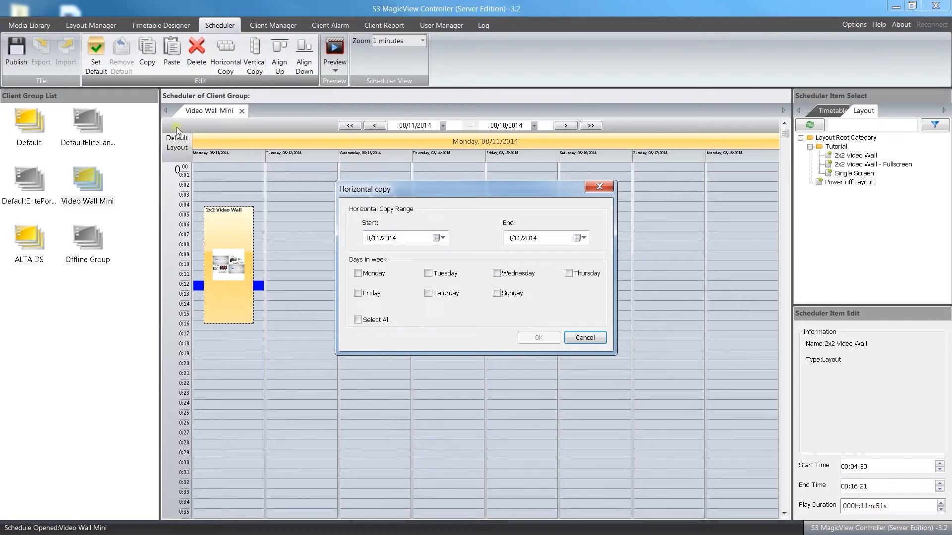
pyautogui.click(581, 238)
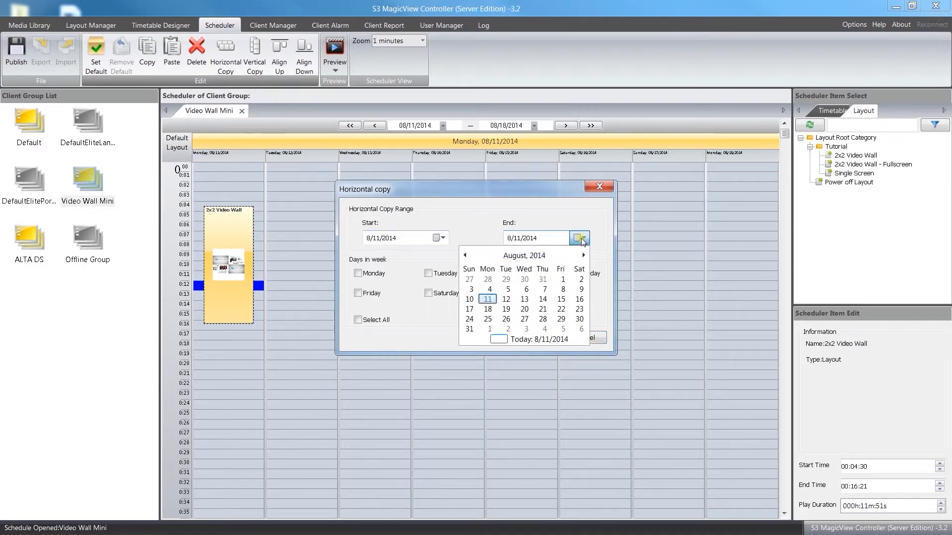
pyautogui.click(561, 299)
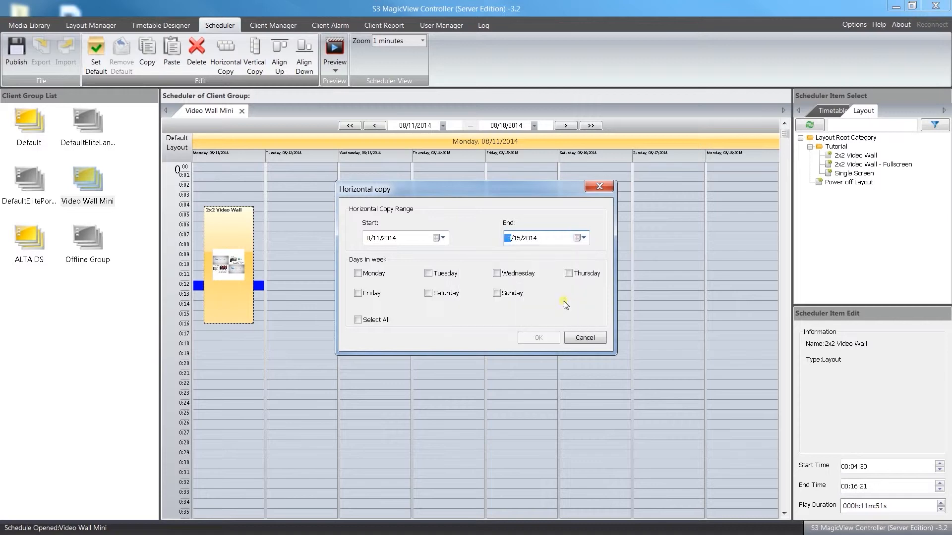
pyautogui.click(357, 274)
pyautogui.click(498, 274)
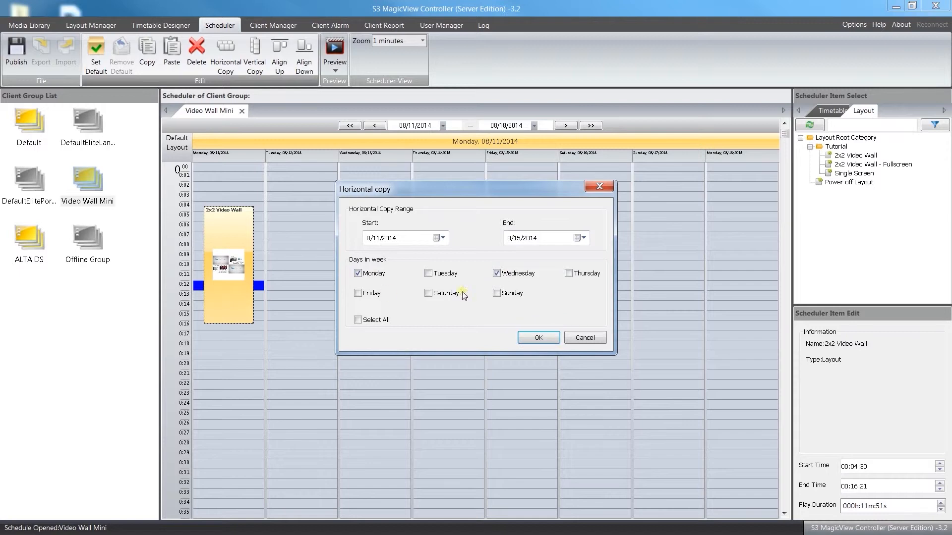
pyautogui.click(358, 293)
pyautogui.click(569, 274)
pyautogui.click(550, 338)
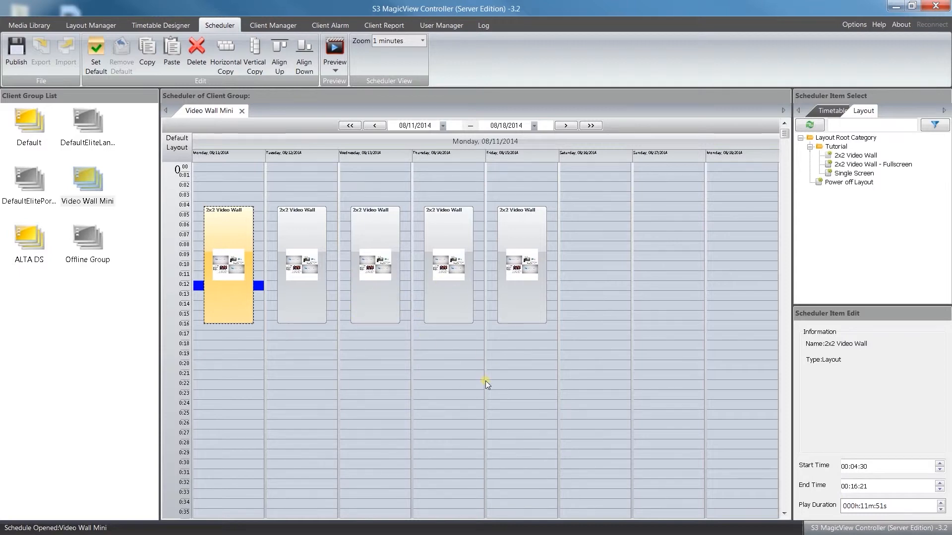
# Step: Delete all 2x2 Video Wall layouts from the Video Wall Mini schedule
pyautogui.hotkey('ctrl', 'a')
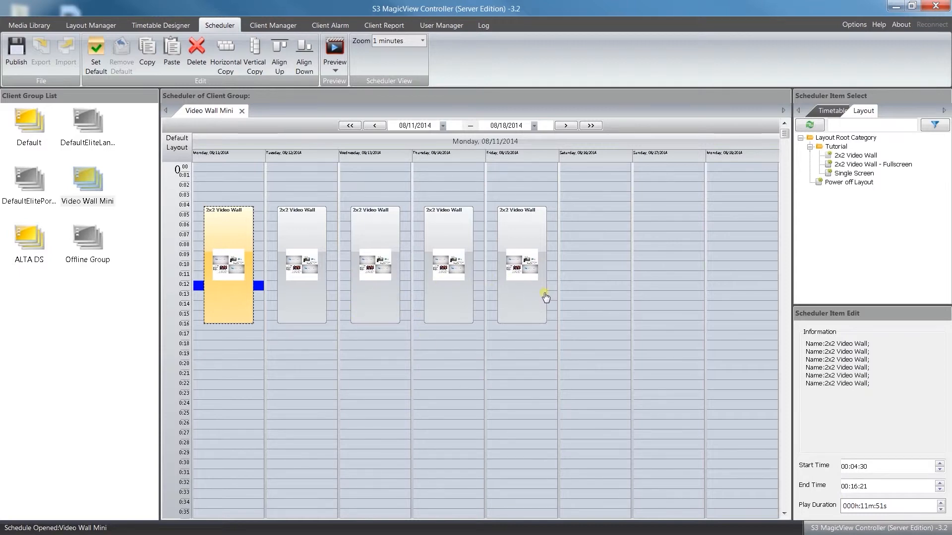
pyautogui.click(196, 54)
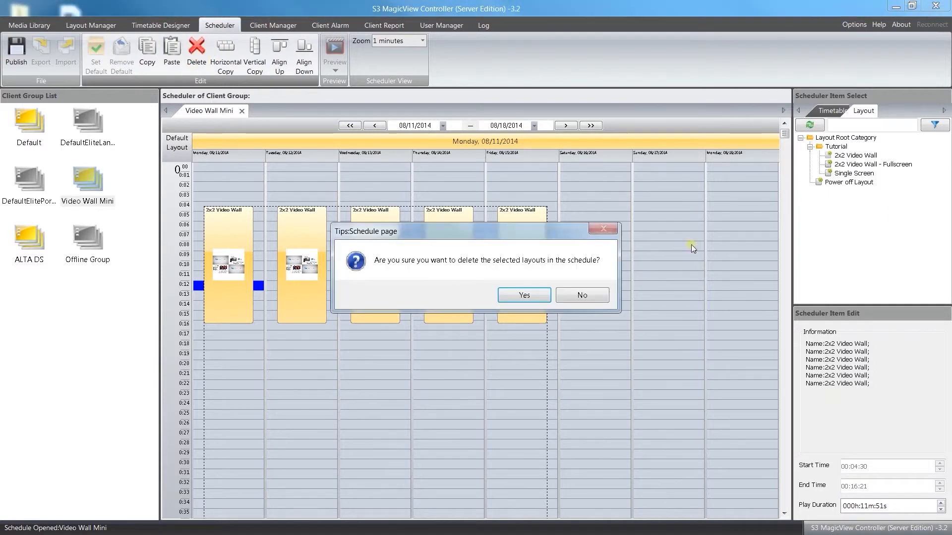
pyautogui.click(524, 295)
# Step: Schedule 2x2 Video Wall - Fullscreen on Tuesday, 08/12/2014 at about 00:01:45, and align the 2x2 Video Wall layout up directly after it
pyautogui.moveTo(868, 158)
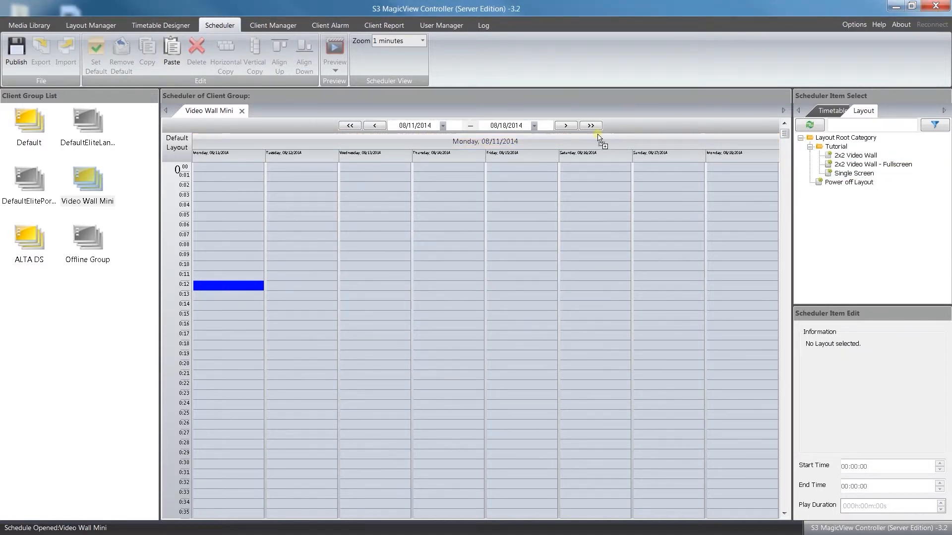
pyautogui.moveTo(889, 169); pyautogui.dragTo(277, 187)
pyautogui.click(194, 276)
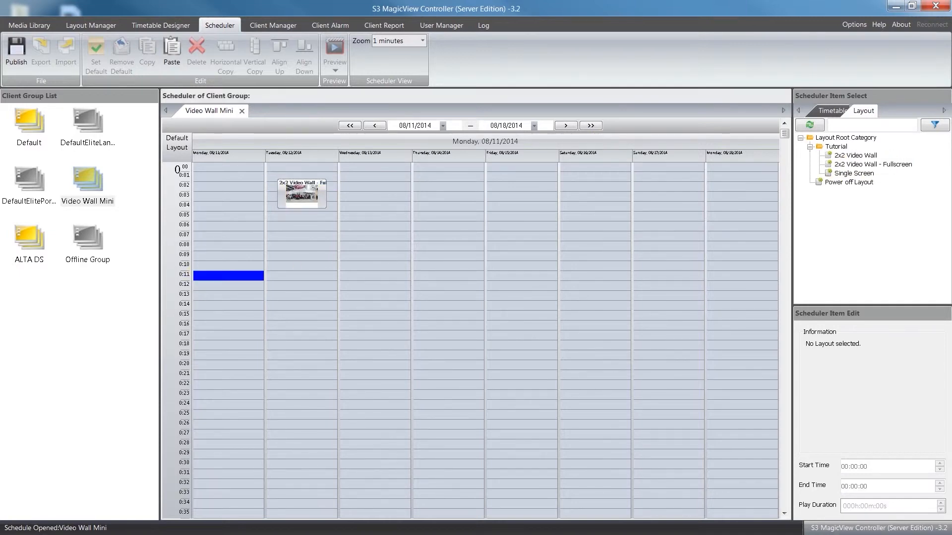
pyautogui.moveTo(317, 189); pyautogui.dragTo(300, 232)
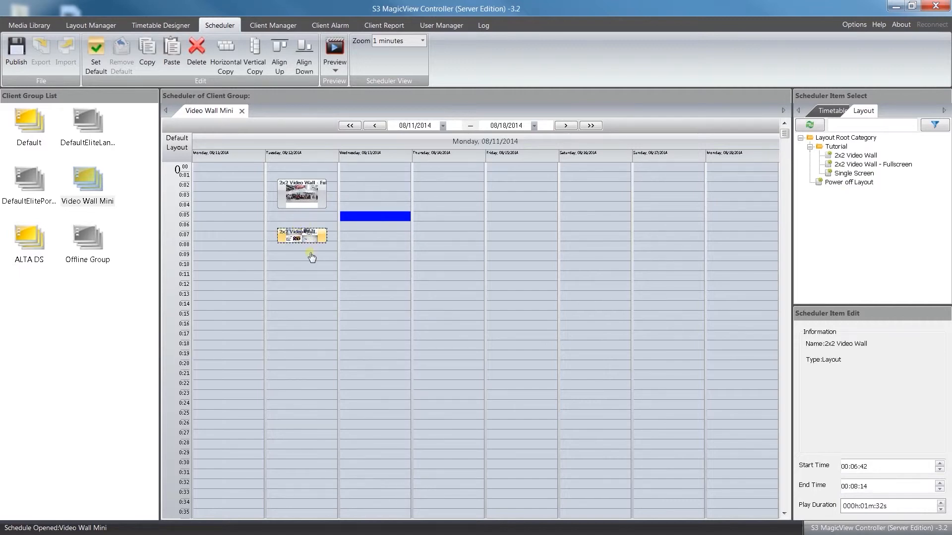
pyautogui.click(279, 55)
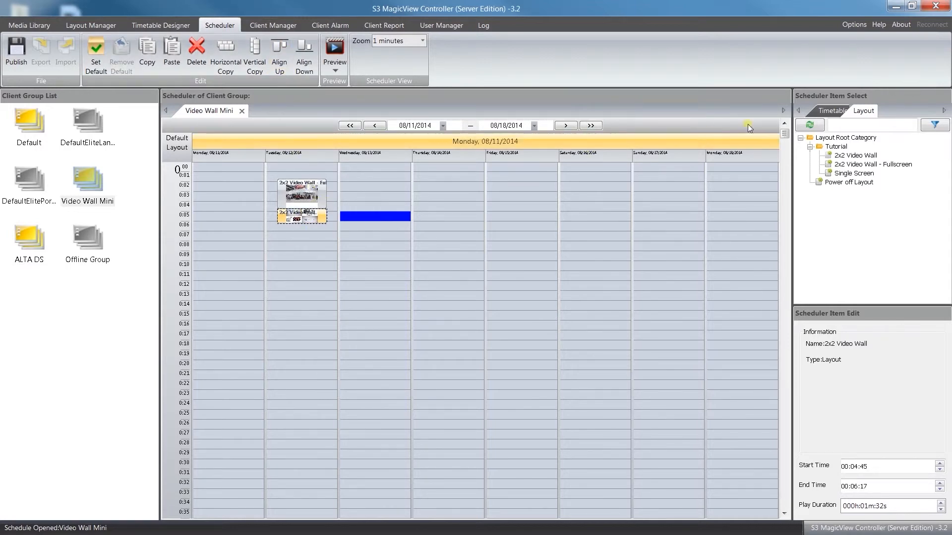
# Step: Schedule the 2x2 Video Wall Timetable on Wednesday, 08/13/2014 from about 00:01:48 to 00:11:00 and publish the schedule
pyautogui.click(833, 111)
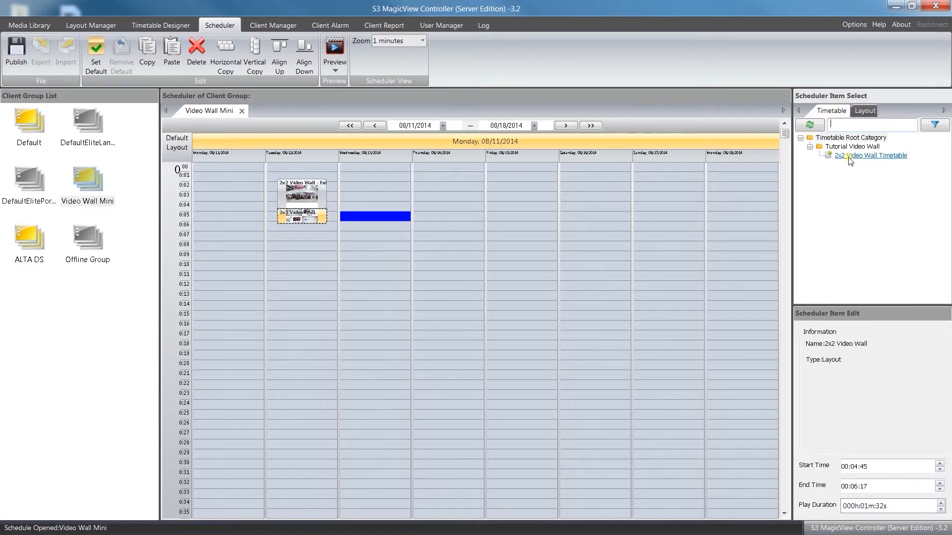
pyautogui.moveTo(848, 155); pyautogui.dragTo(381, 202)
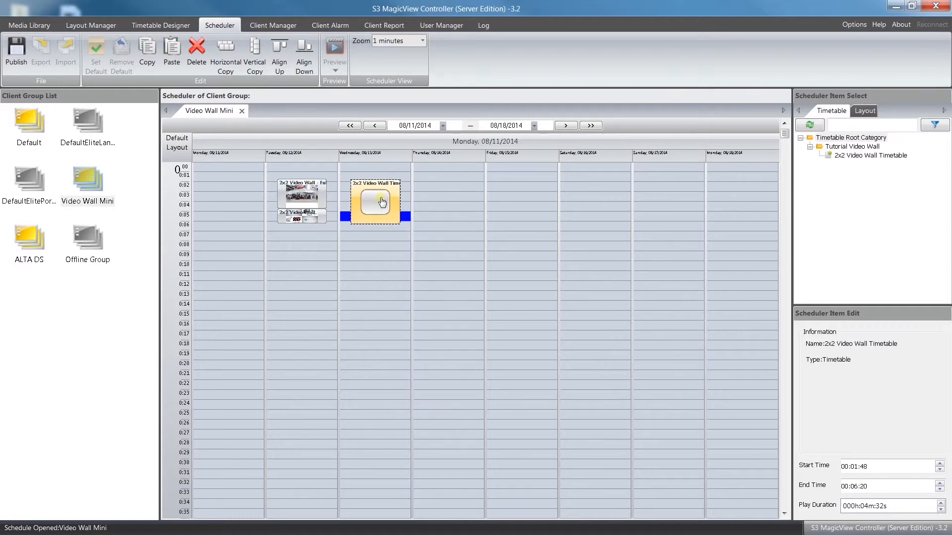
pyautogui.moveTo(371, 224); pyautogui.dragTo(371, 271)
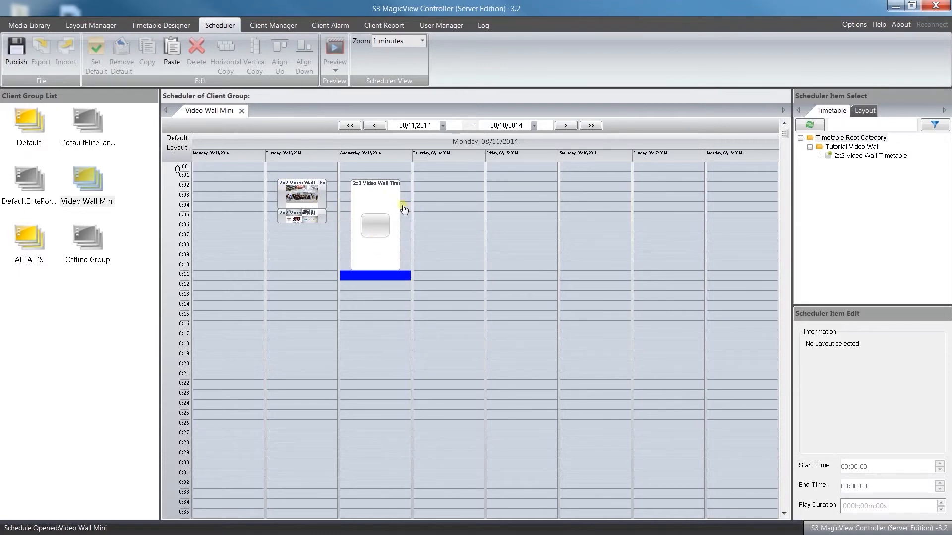
pyautogui.click(384, 232)
pyautogui.click(627, 296)
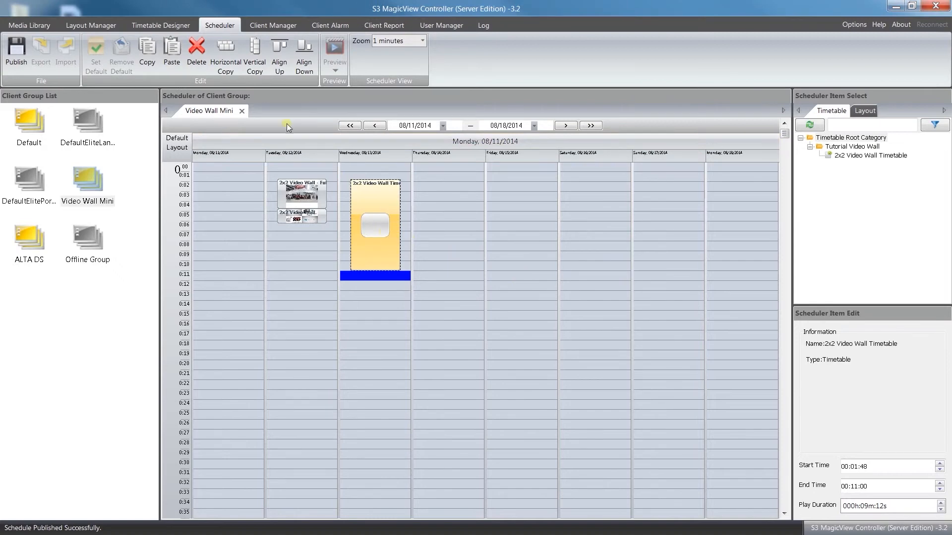
# Step: Delete Wednesday's 2x2 Video Wall Timetable and both Tuesday layouts from the schedule
pyautogui.click(197, 49)
pyautogui.click(522, 299)
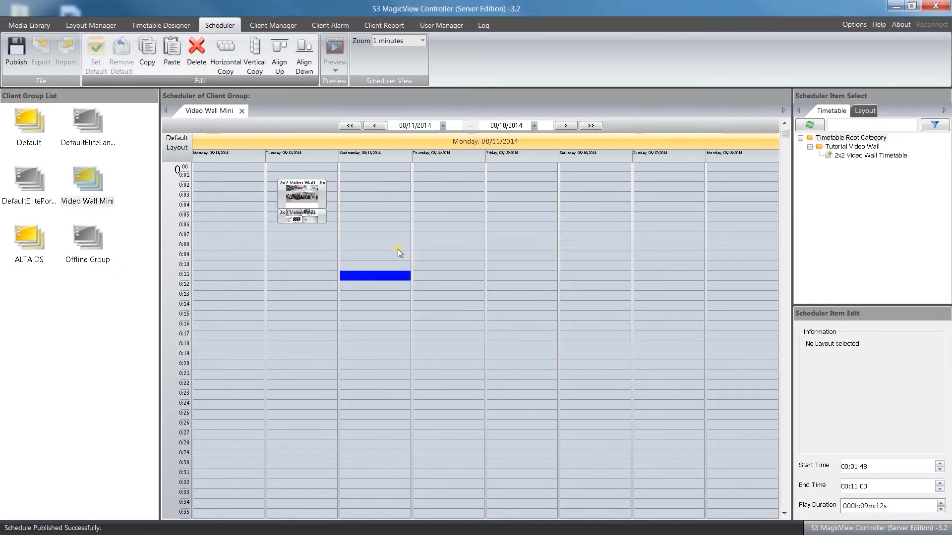
pyautogui.click(318, 217)
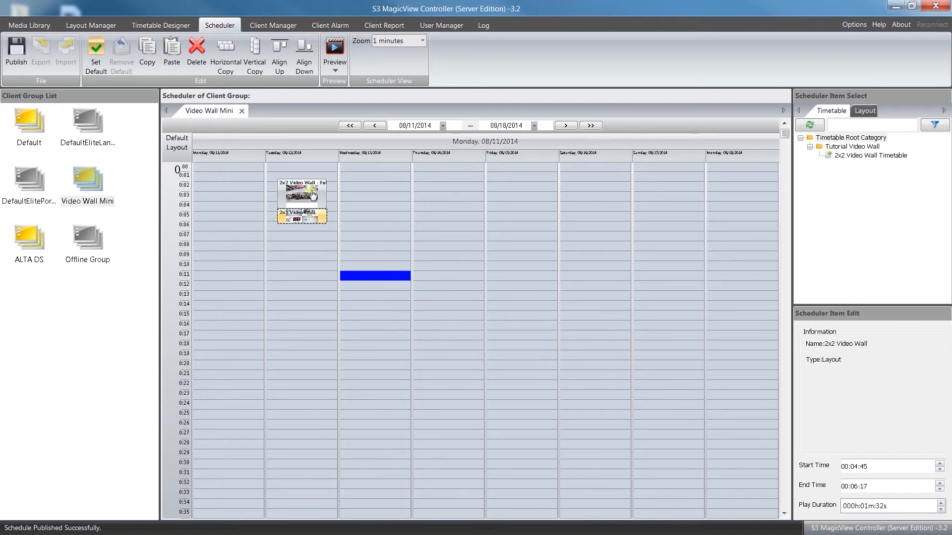
pyautogui.keyDown('ctrl'); pyautogui.click(312, 194); pyautogui.keyUp('ctrl')
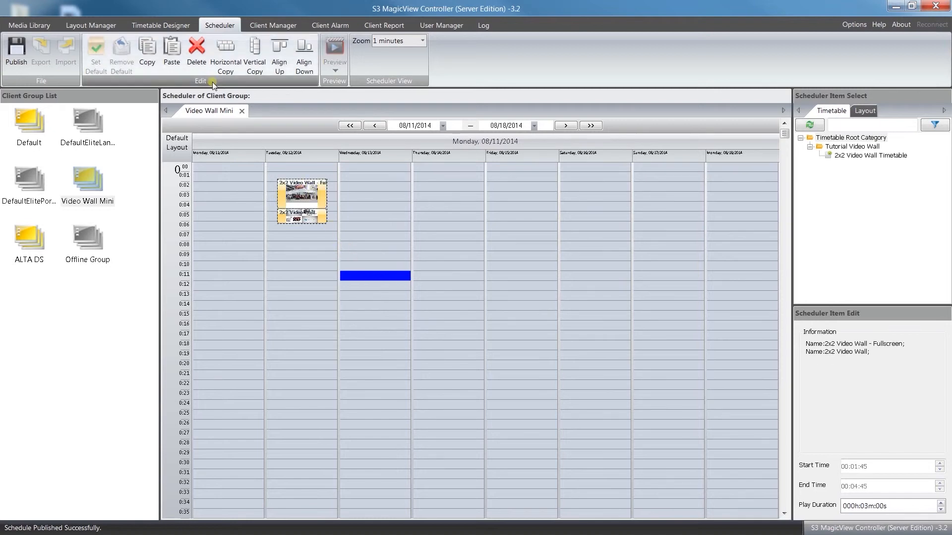
pyautogui.click(195, 49)
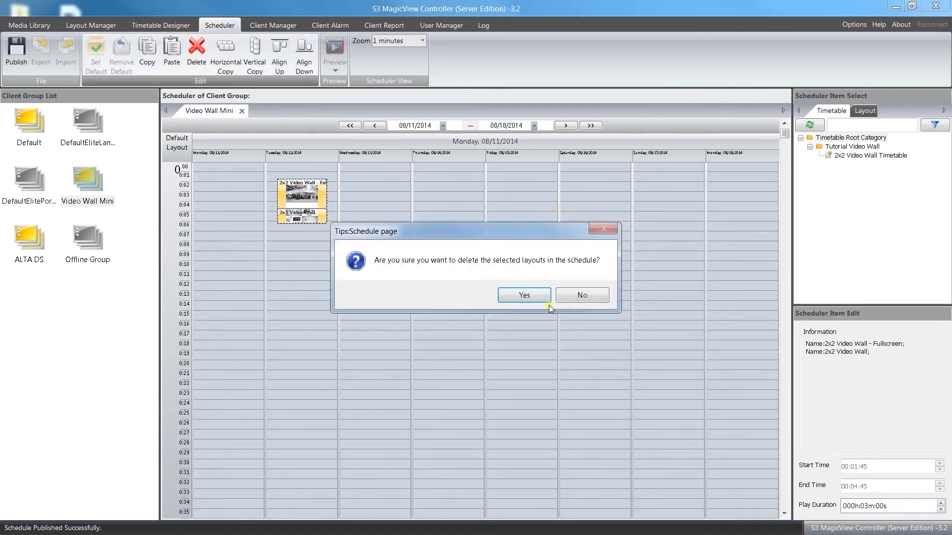
pyautogui.click(525, 296)
# Step: Schedule the 2x2 Video Wall Timetable from Monday, 08/11/2014 at about 00:00:03 through Monday, 08/18/2014 at about 00:35:12, and publish the schedule
pyautogui.click(886, 156)
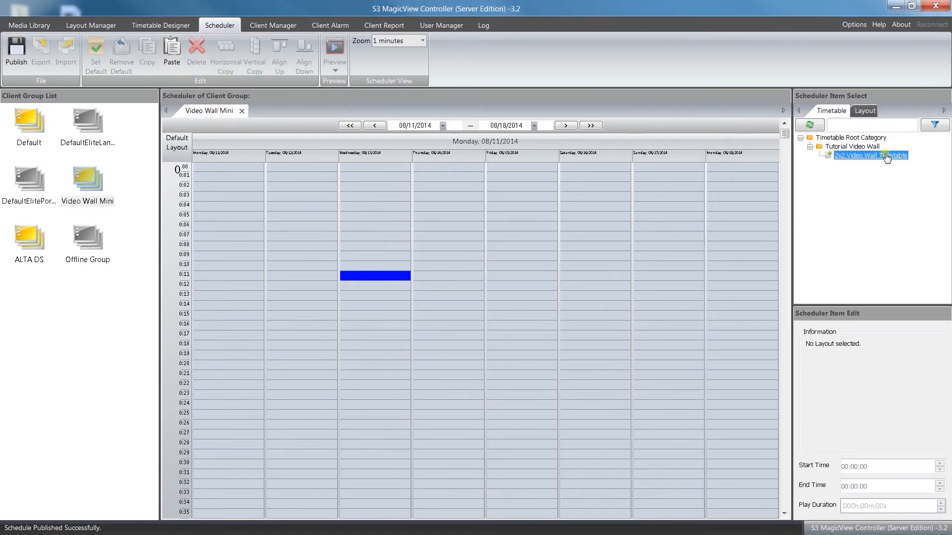
pyautogui.moveTo(886, 155); pyautogui.dragTo(208, 161)
pyautogui.moveTo(212, 165); pyautogui.dragTo(211, 165)
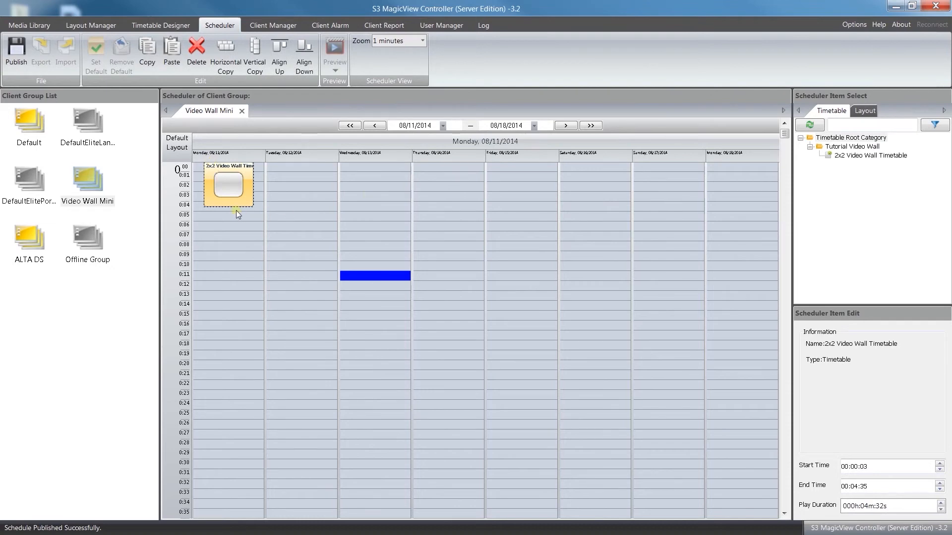
pyautogui.moveTo(236, 208); pyautogui.dragTo(746, 510)
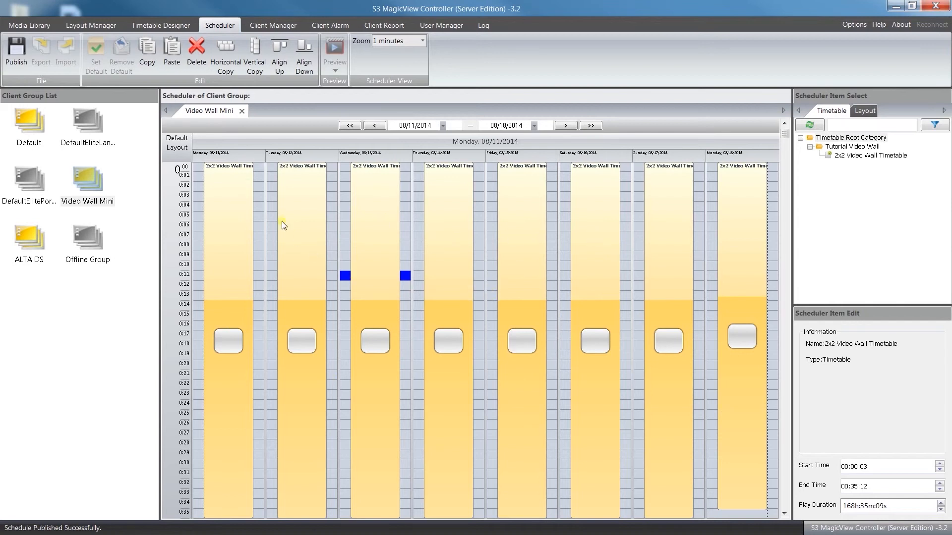
pyautogui.click(11, 52)
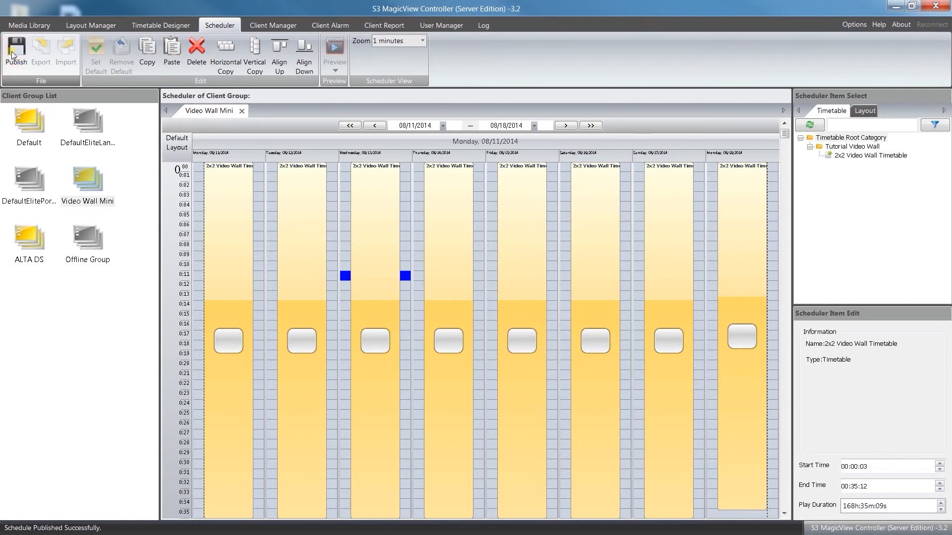